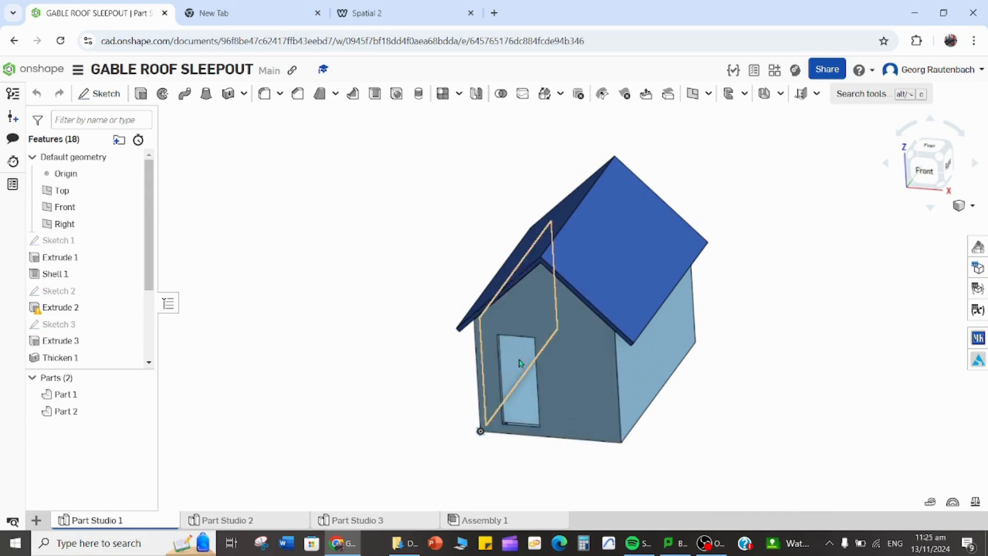
Review the door part in Part Studio 2 and the finished house in Assembly 1, swinging its door open.
left_click(262, 523)
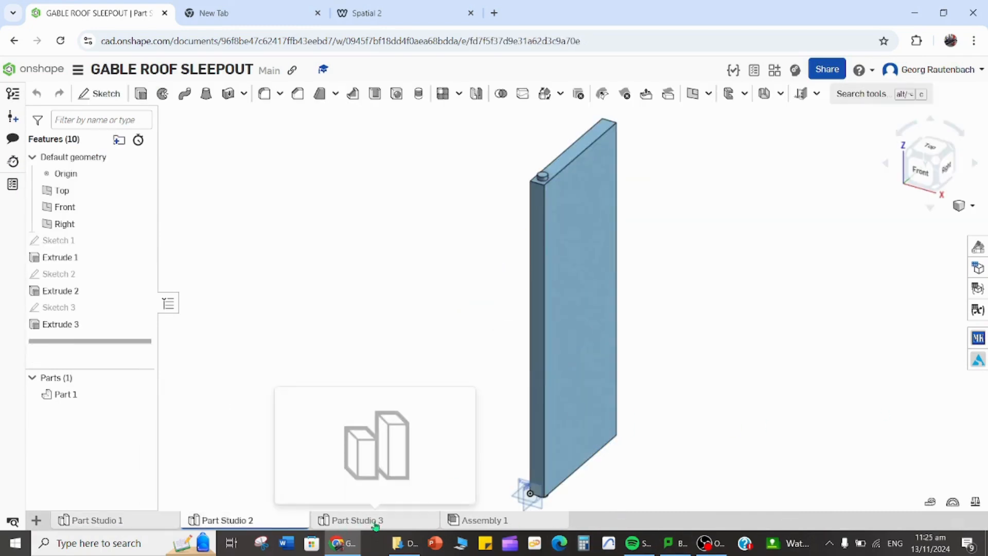
left_click(478, 520)
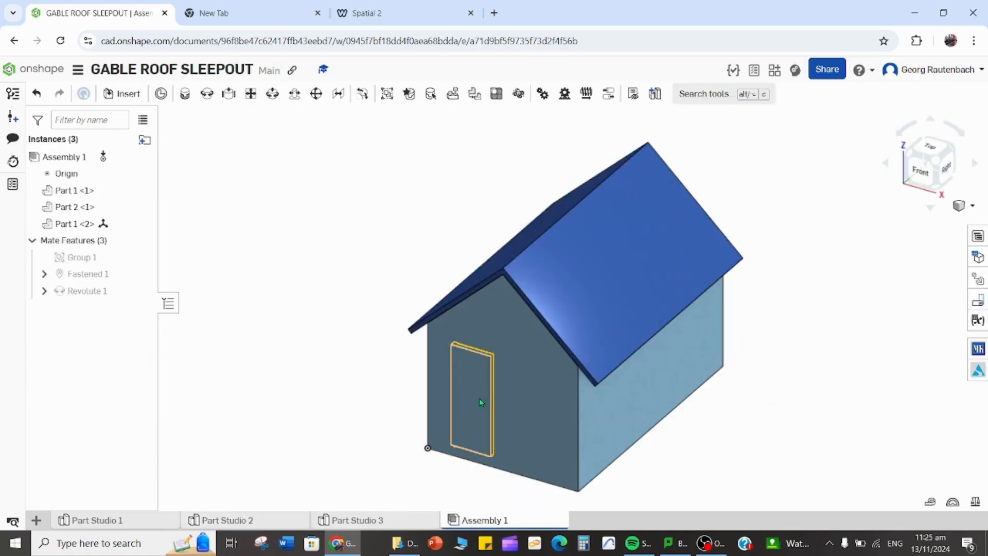
left_click_drag(472, 415, 496, 415)
right_click_drag(496, 415, 467, 401)
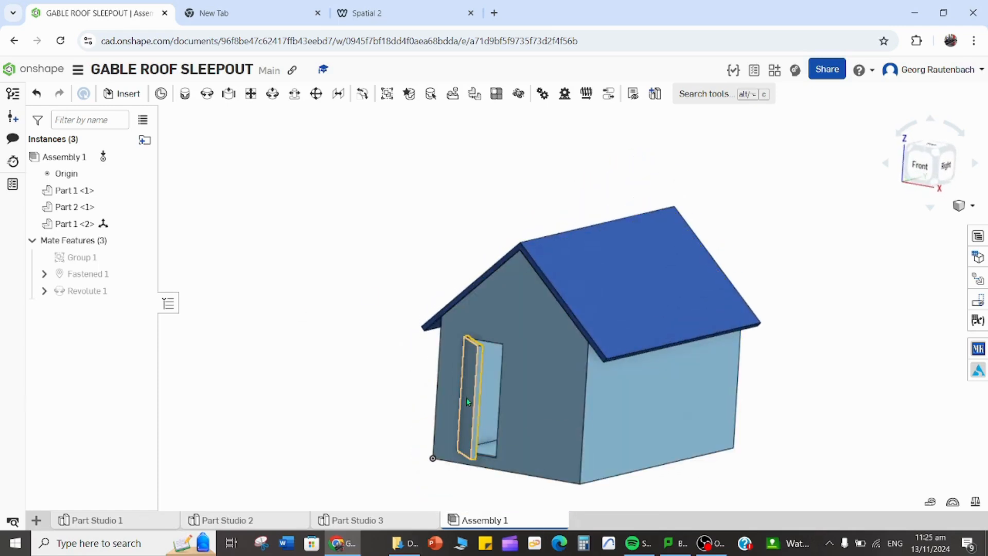
Create a new document named GABLE ROOF SLEEPOUT 1.
left_click(30, 68)
left_click(57, 99)
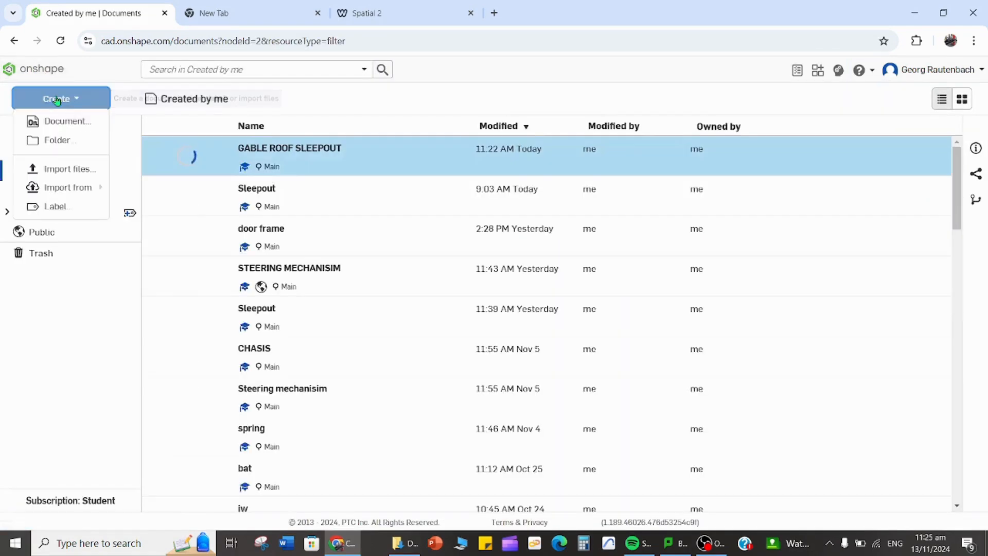
left_click(62, 124)
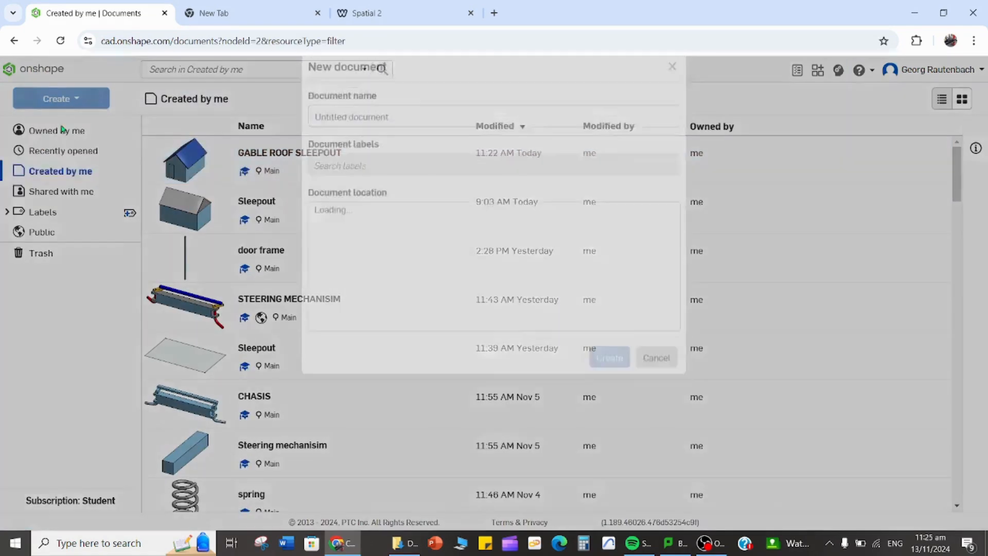
left_click(399, 134)
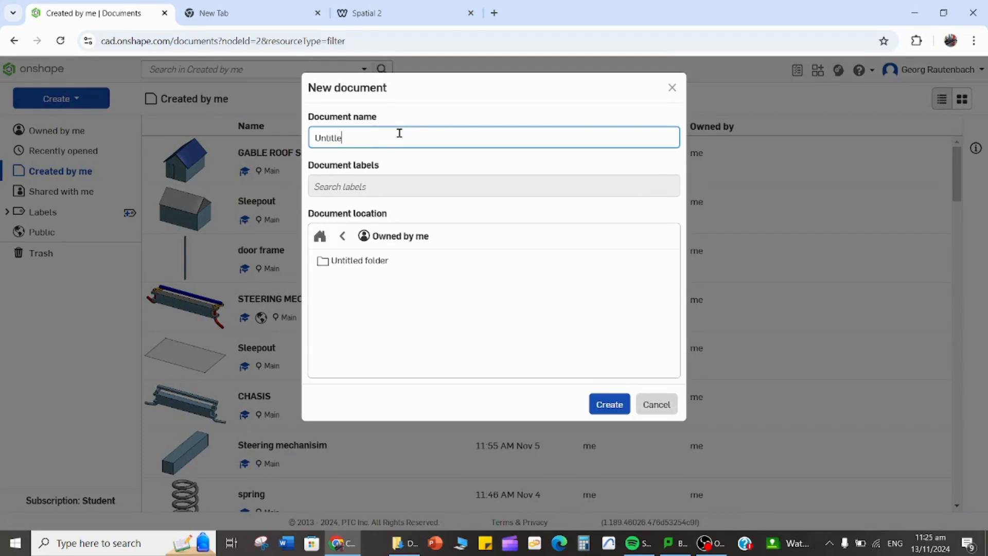
key("BackSpace")
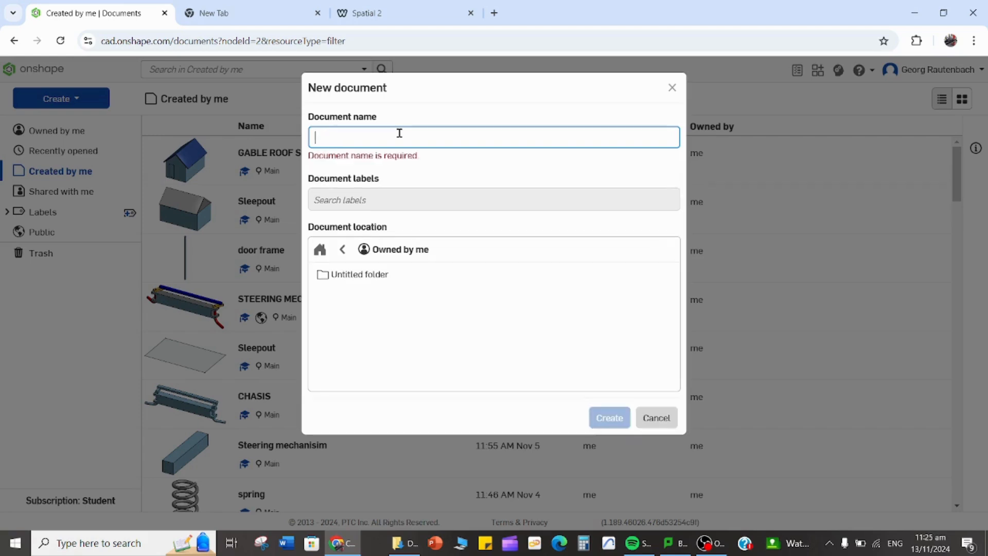
type("G")
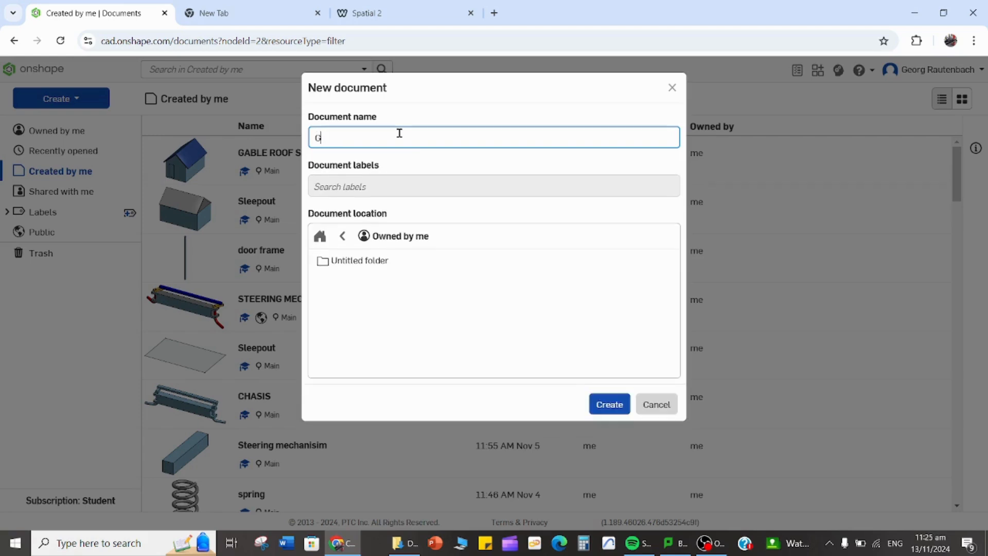
type("ABLE ROOF SLEEPOUT 1")
left_click(609, 404)
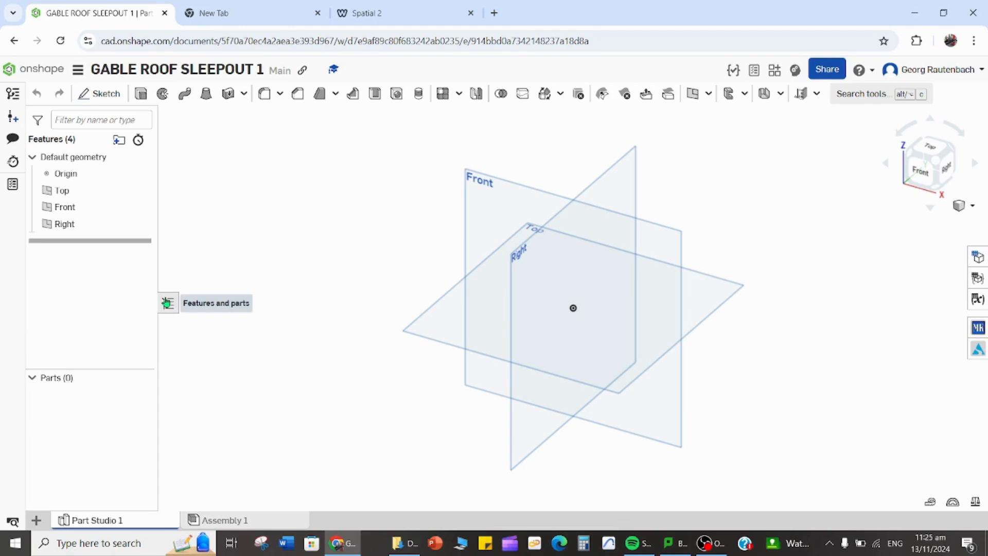
Sketch a 5000 by 3000 mm rectangle on the Top plane with one corner at the origin.
left_click(99, 93)
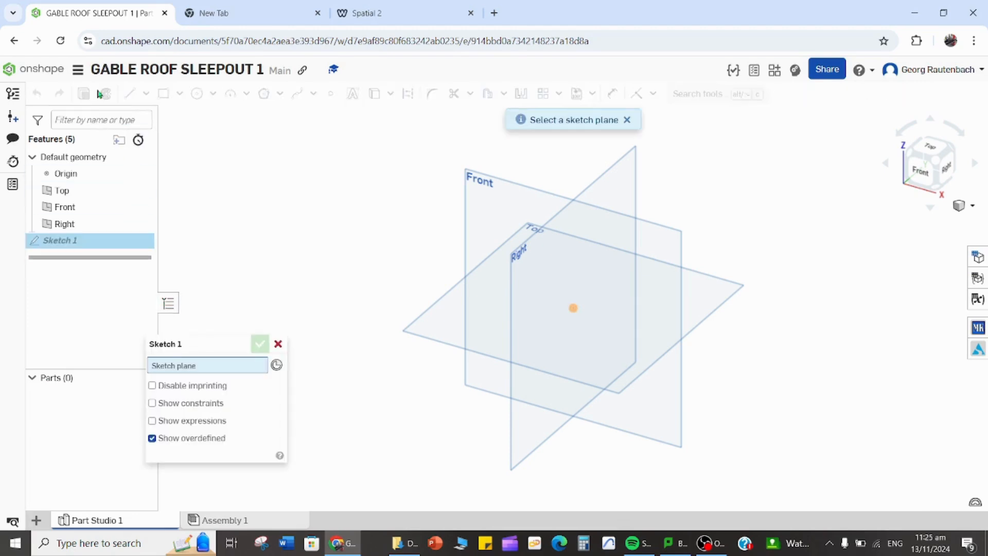
left_click(602, 375)
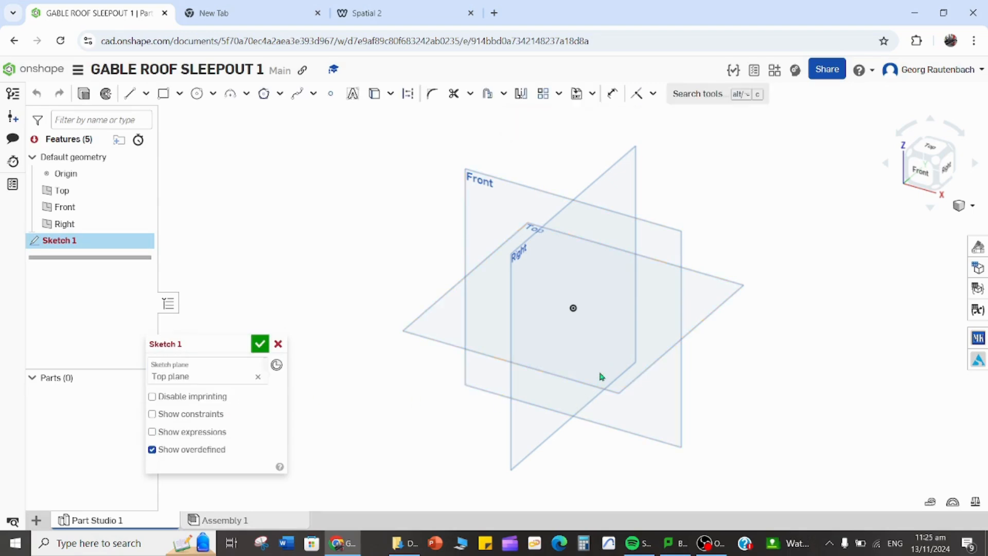
left_click(165, 94)
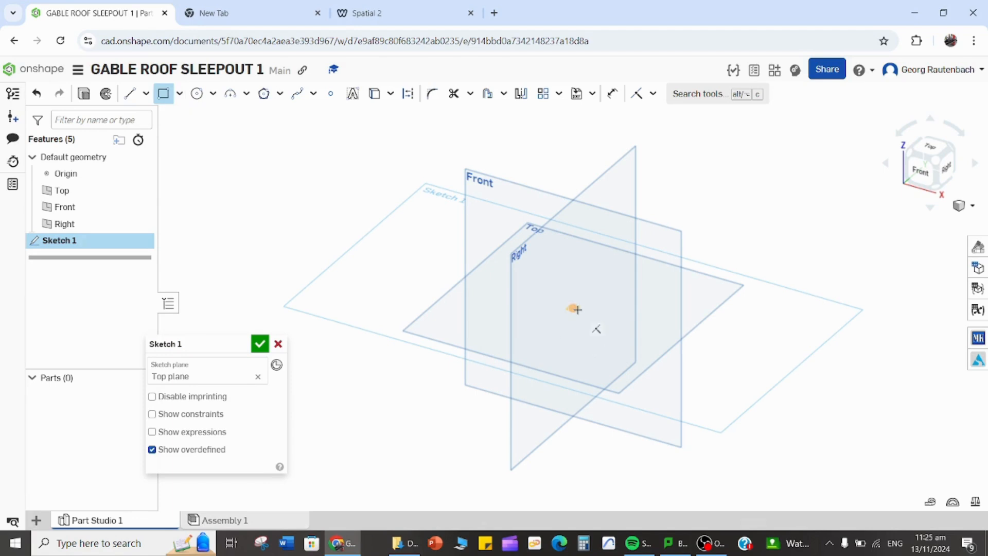
left_click(574, 309)
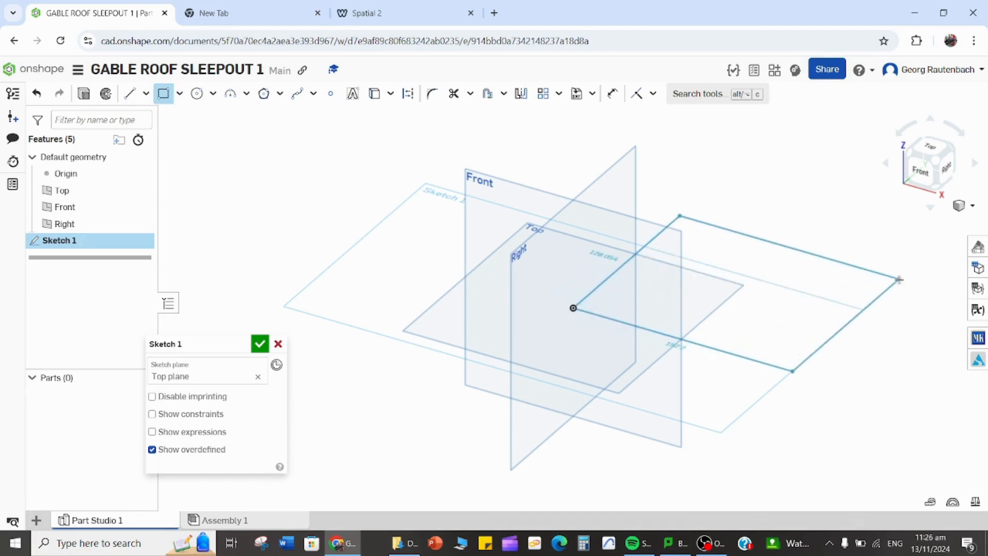
left_click(899, 278)
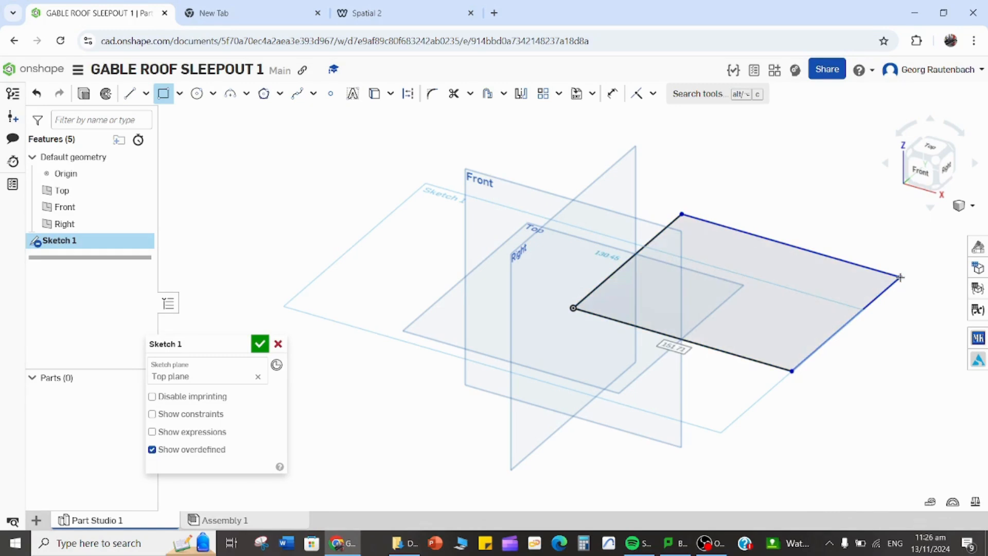
type("5000")
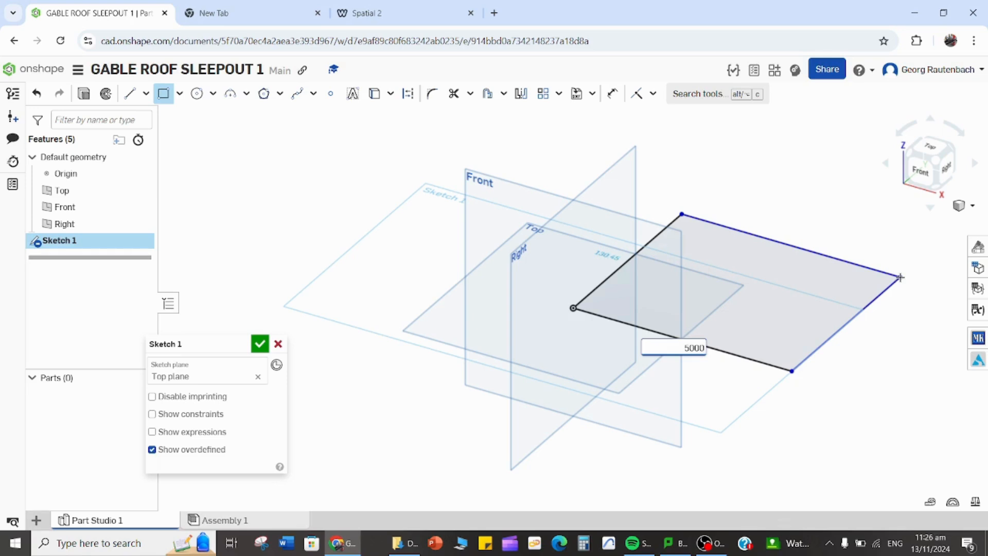
key("Return")
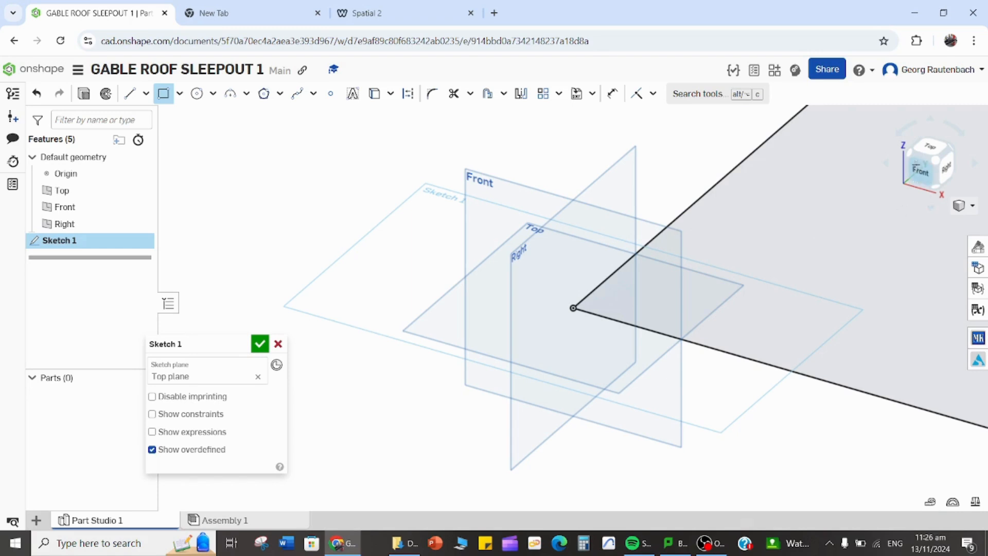
left_click(936, 150)
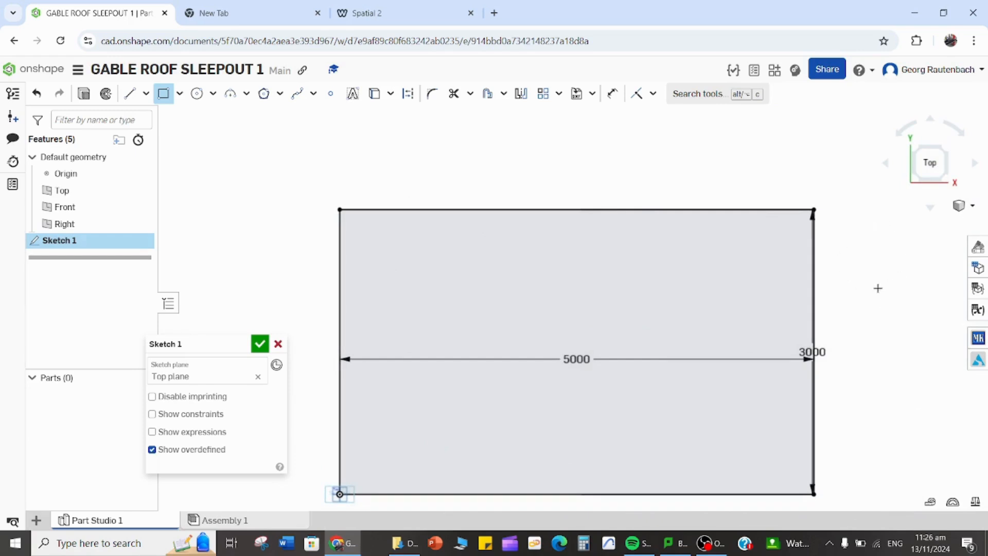
mouse_move(852, 296)
right_mouse_down()
mouse_move(849, 242)
mouse_move(846, 291)
mouse_move(831, 256)
mouse_move(865, 247)
mouse_move(814, 234)
mouse_move(862, 249)
mouse_move(855, 212)
mouse_move(844, 256)
mouse_move(856, 225)
mouse_move(860, 244)
right_mouse_up()
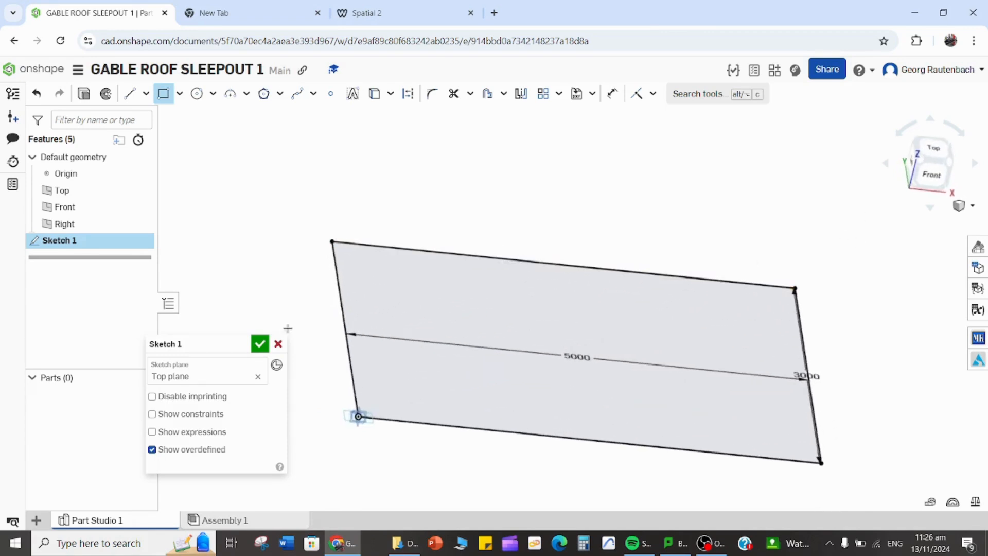
left_click(262, 349)
Extrude the rectangle upward as a new solid with a blind depth of 2400 mm.
left_click(141, 94)
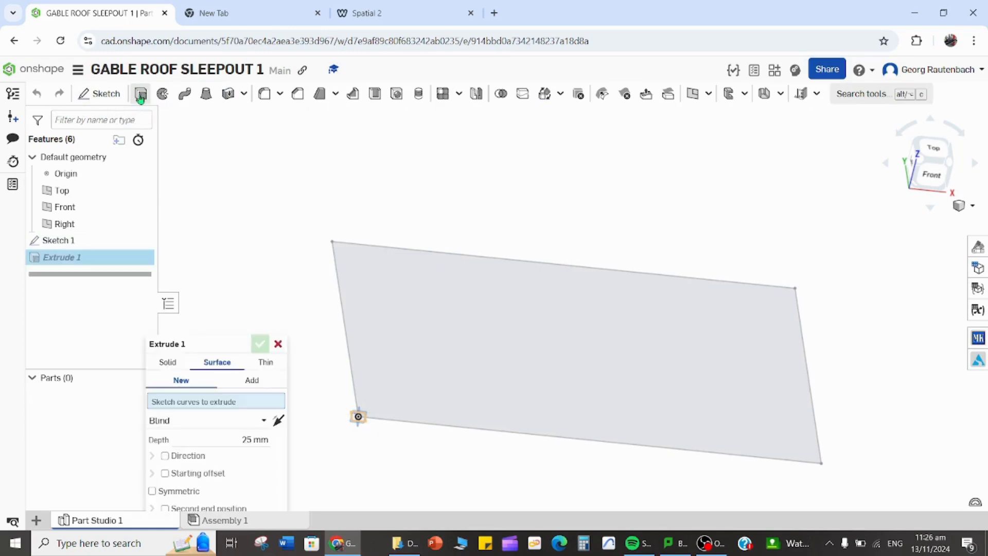
left_click(166, 364)
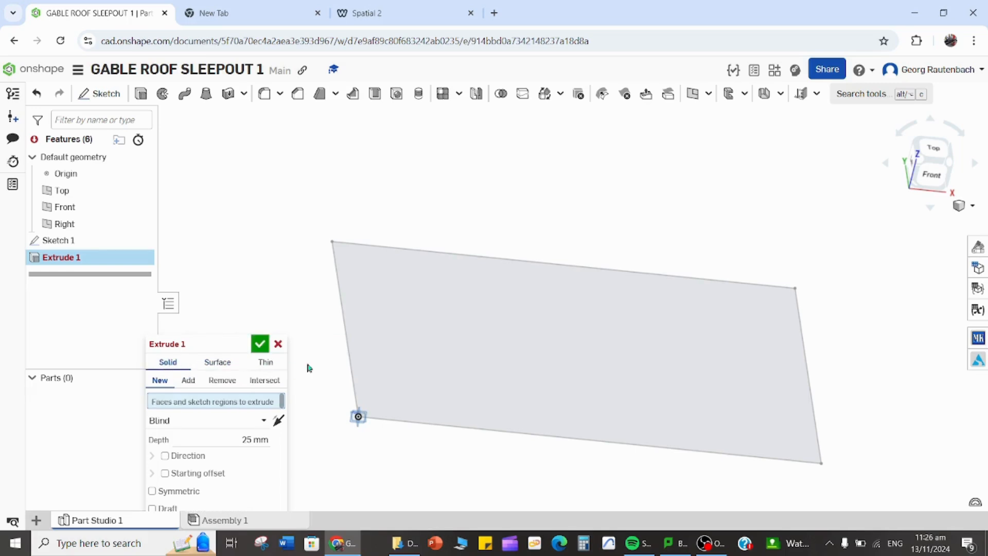
left_click(457, 363)
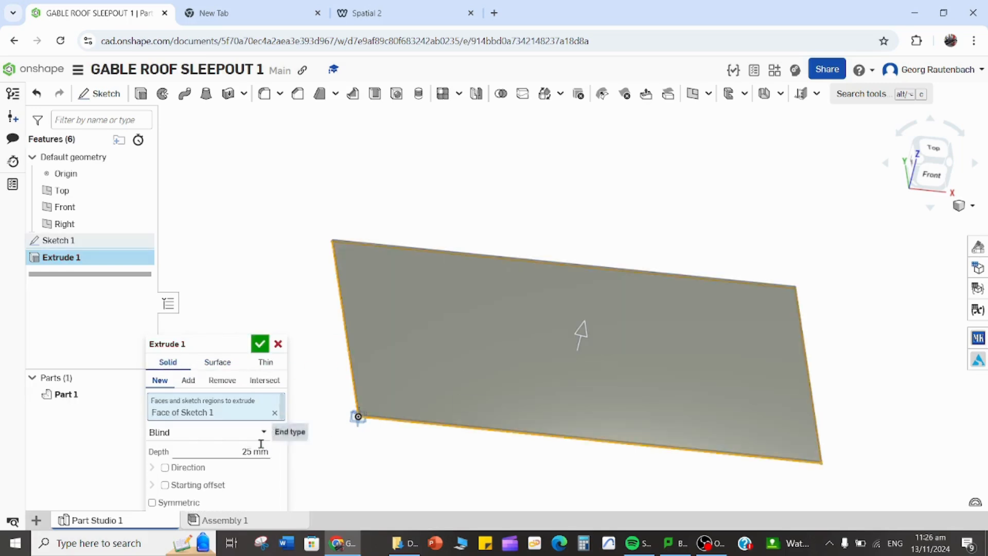
left_click(255, 451)
key("BackSpace")
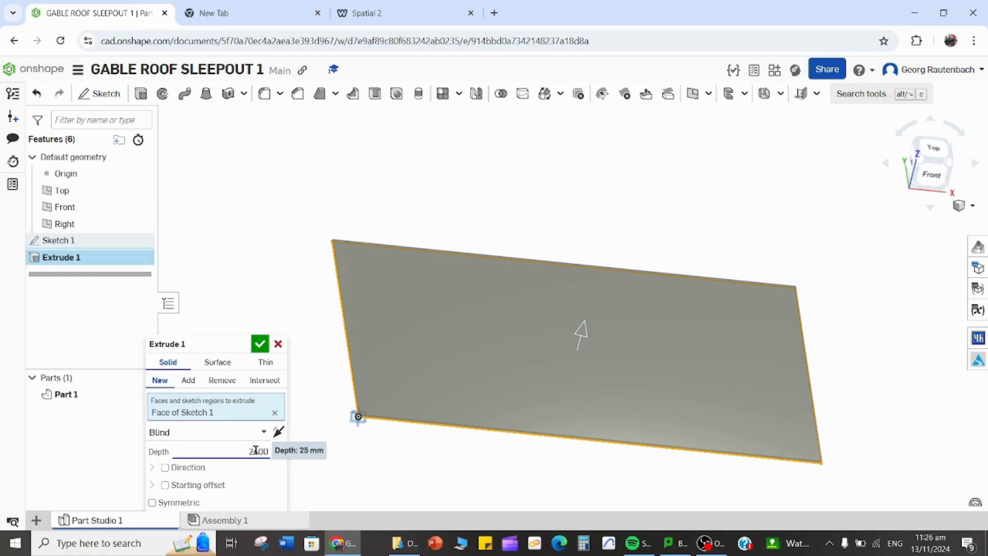
type("2400")
key("Return")
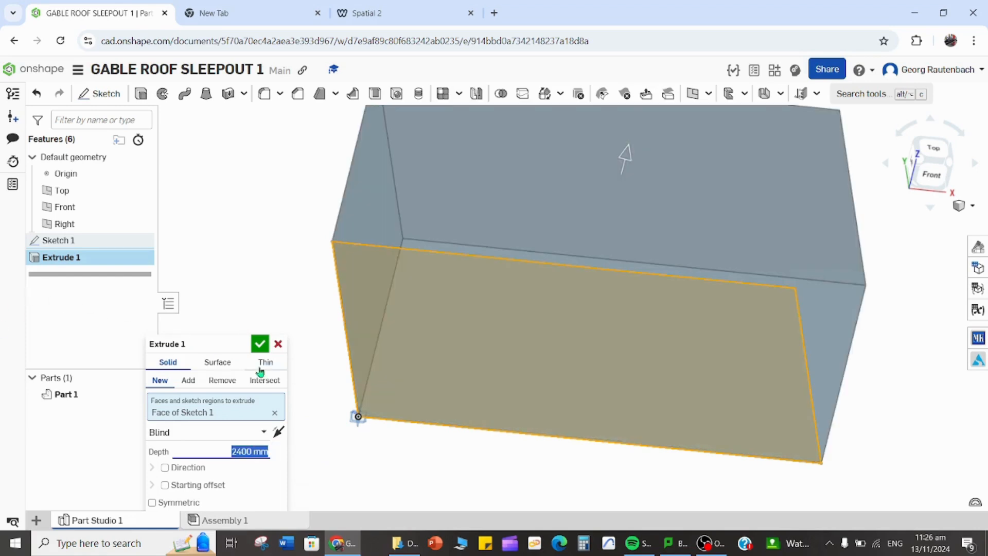
left_click(257, 347)
middle_click_drag(546, 372, 528, 413)
scroll(487, 423, "down", 1)
scroll(488, 423, "up", 2)
scroll(487, 423, "down", 1)
scroll(488, 423, "down", 3)
mouse_move(519, 440)
right_mouse_down()
mouse_move(562, 366)
mouse_move(536, 445)
right_mouse_up()
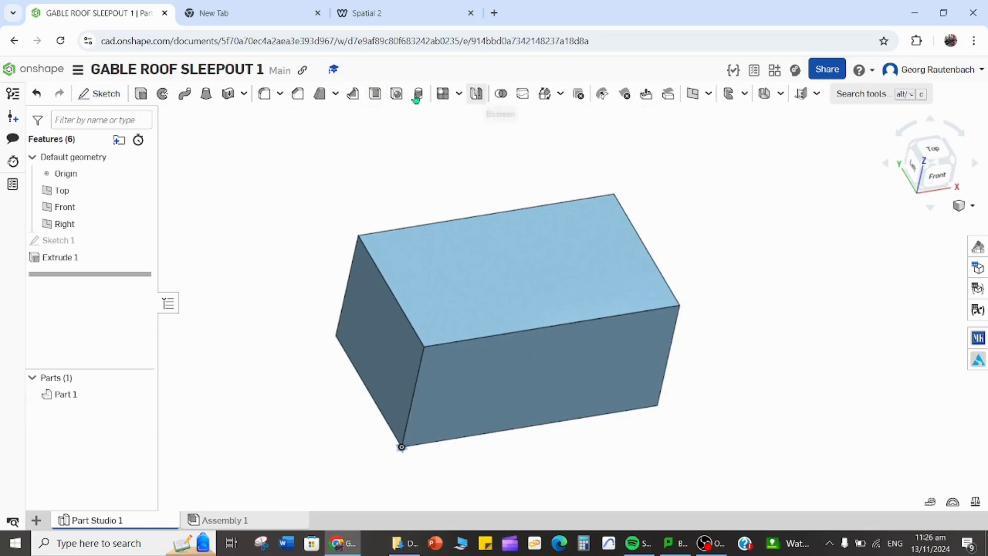
left_click(280, 94)
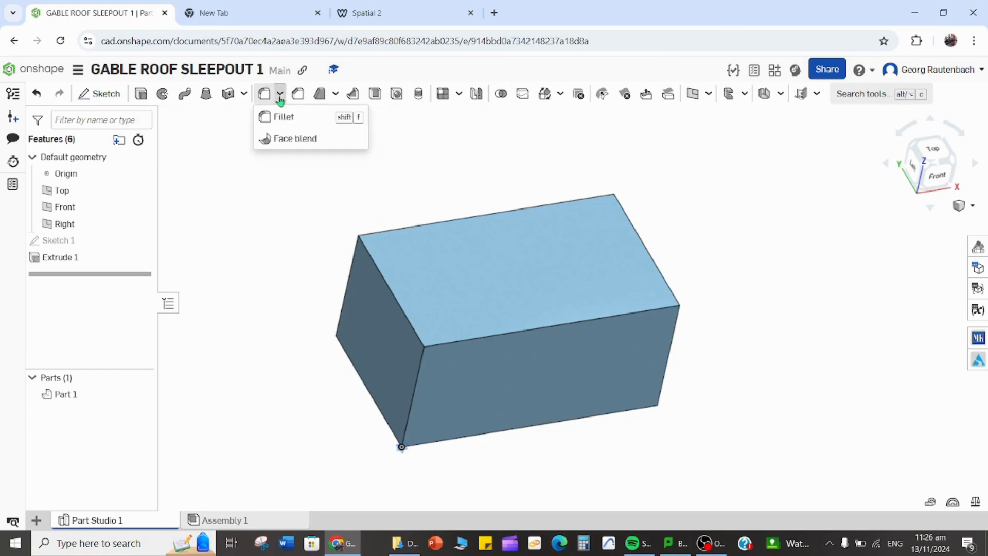
left_click(335, 94)
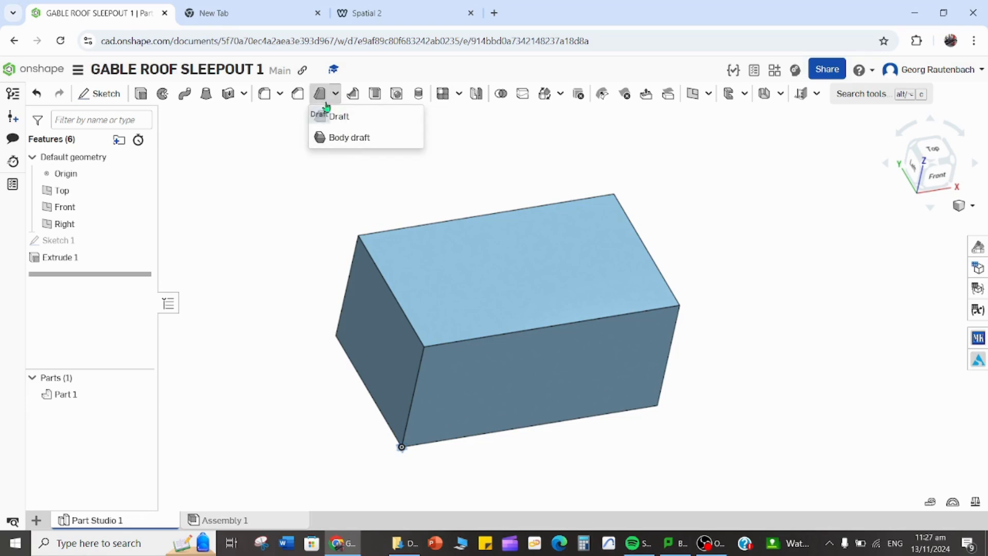
left_click(281, 94)
left_click(281, 97)
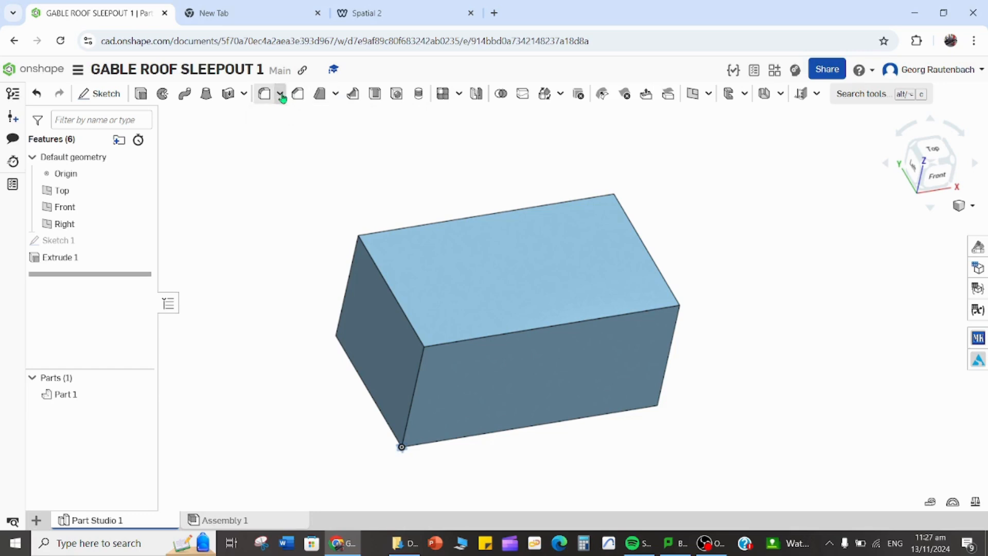
left_click(871, 95)
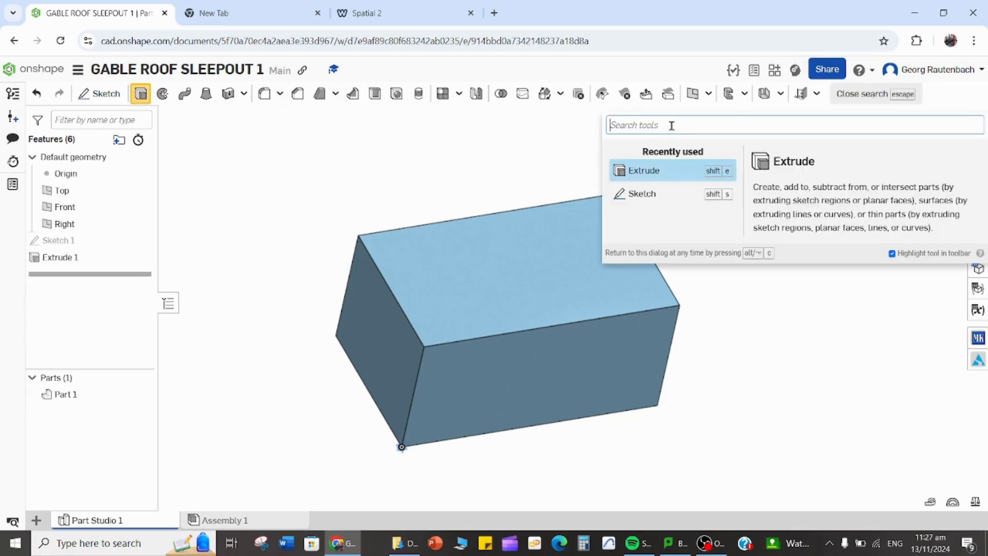
key("Escape")
Shell the box with a thickness of 90 mm, removing its top face.
left_click(375, 94)
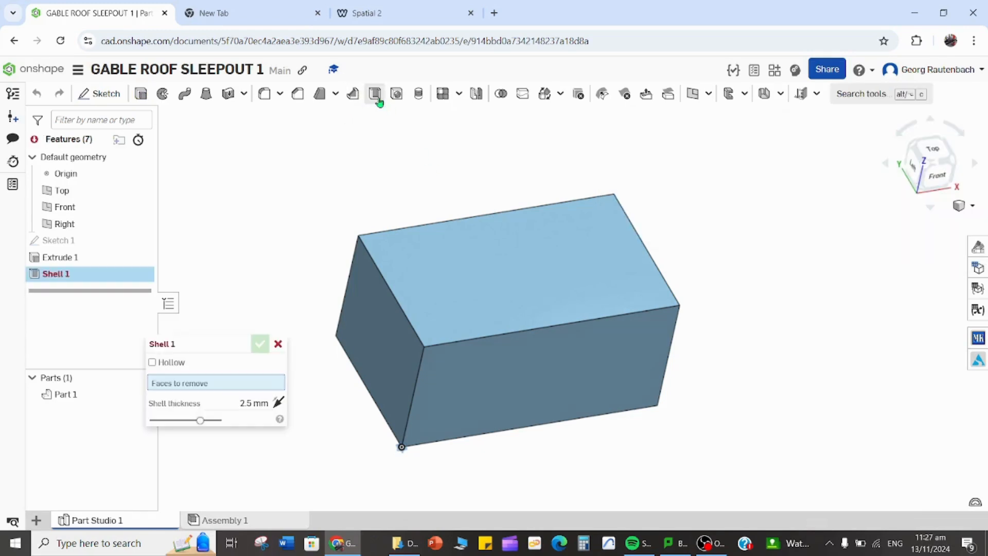
left_click(253, 403)
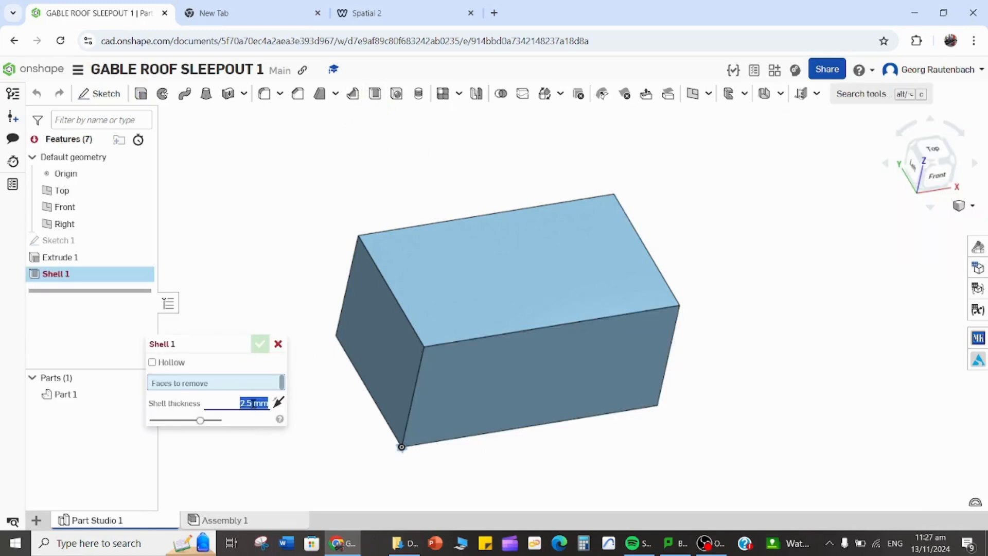
left_click_drag(205, 344, 242, 172)
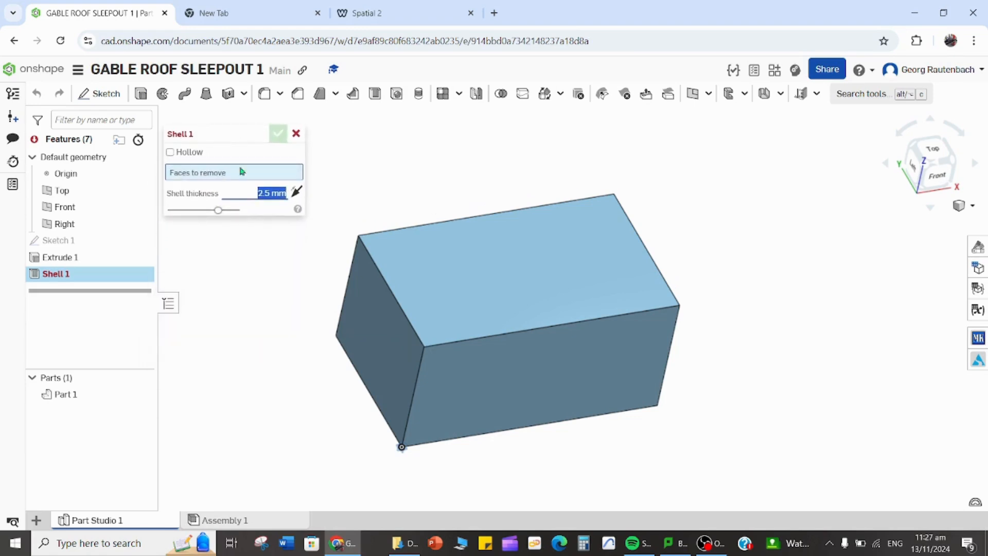
left_click(281, 197)
key("BackSpace")
key("BackSpace")
left_click(508, 264)
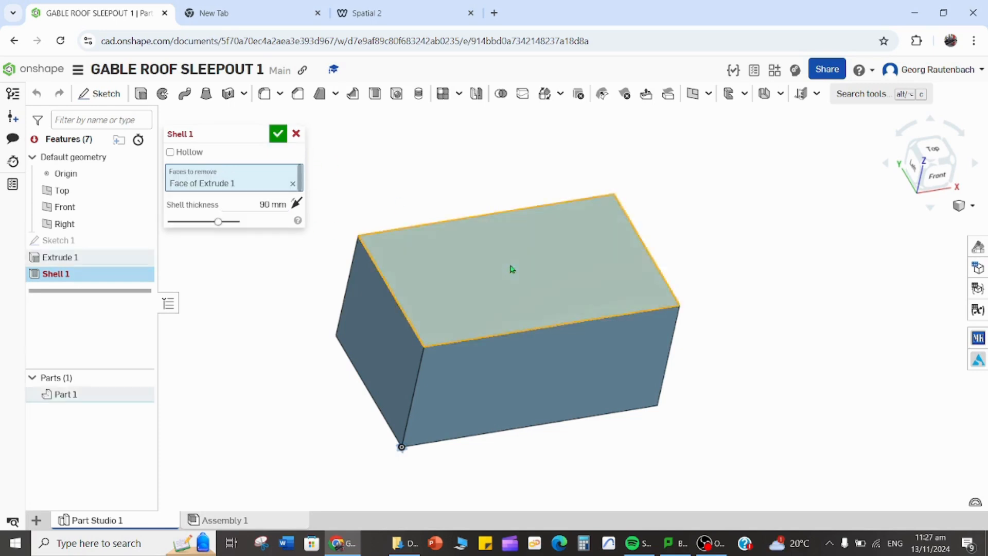
left_click(279, 134)
Sketch a symmetrical gable triangle on the box's left end face, with two slopes about 2004 mm long joining the upper corners to a central apex.
right_click_drag(512, 347, 494, 314)
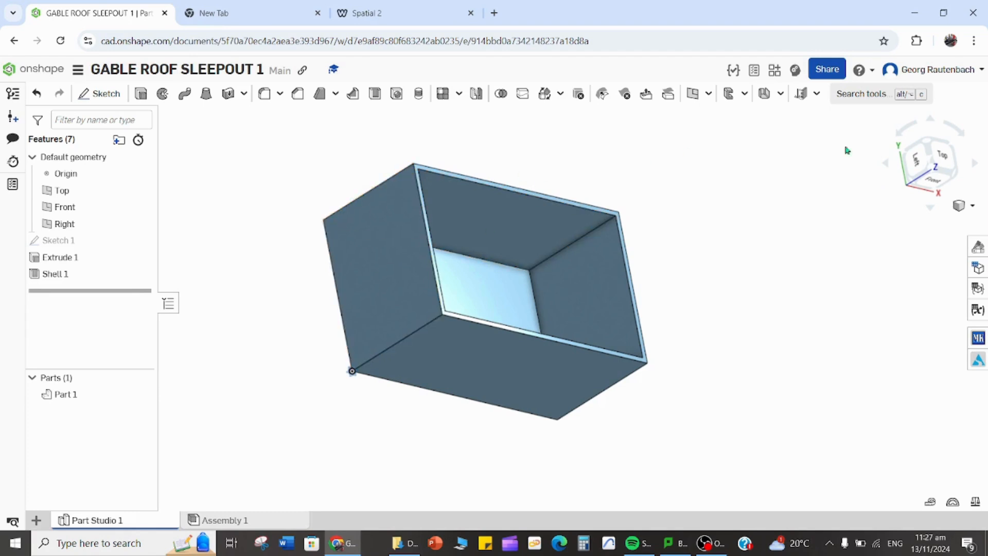
left_click(917, 163)
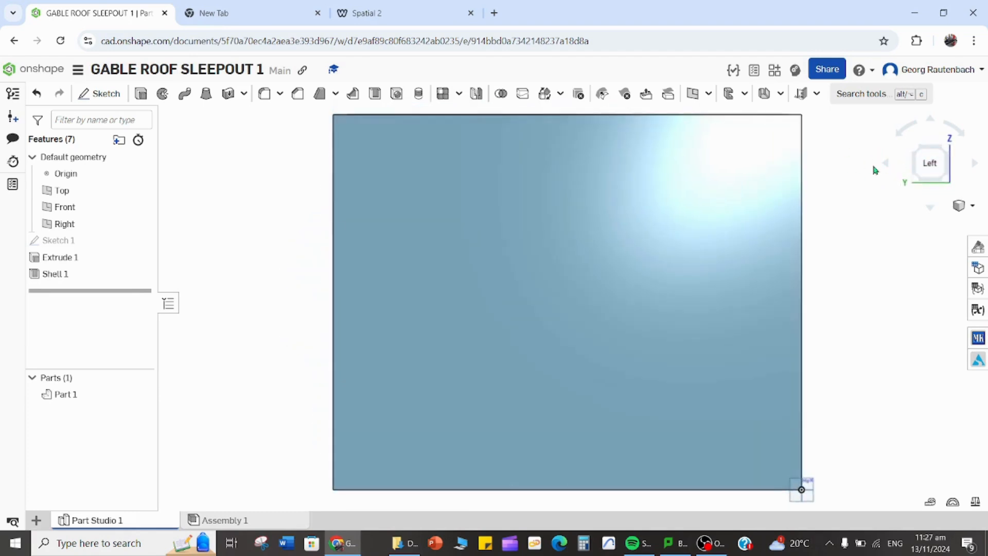
scroll(873, 170, "down", 3)
scroll(568, 422, "up", 1)
middle_click_drag(873, 170, 695, 293)
scroll(690, 307, "down", 2)
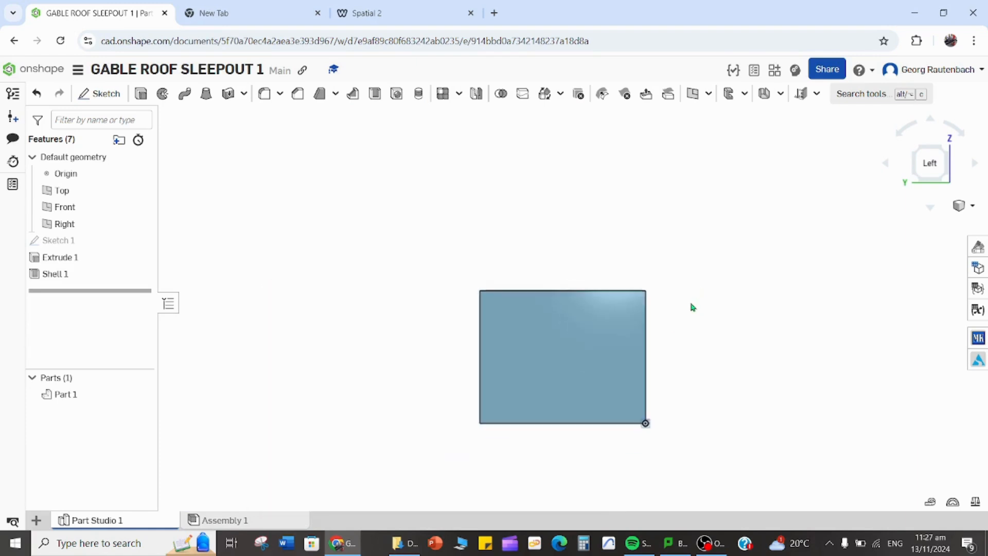
left_click(105, 97)
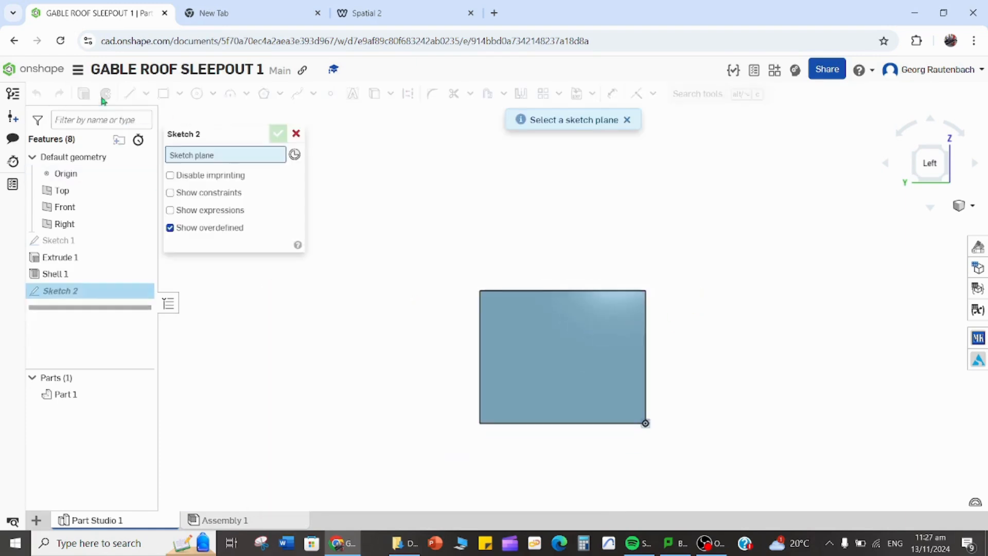
left_click(548, 354)
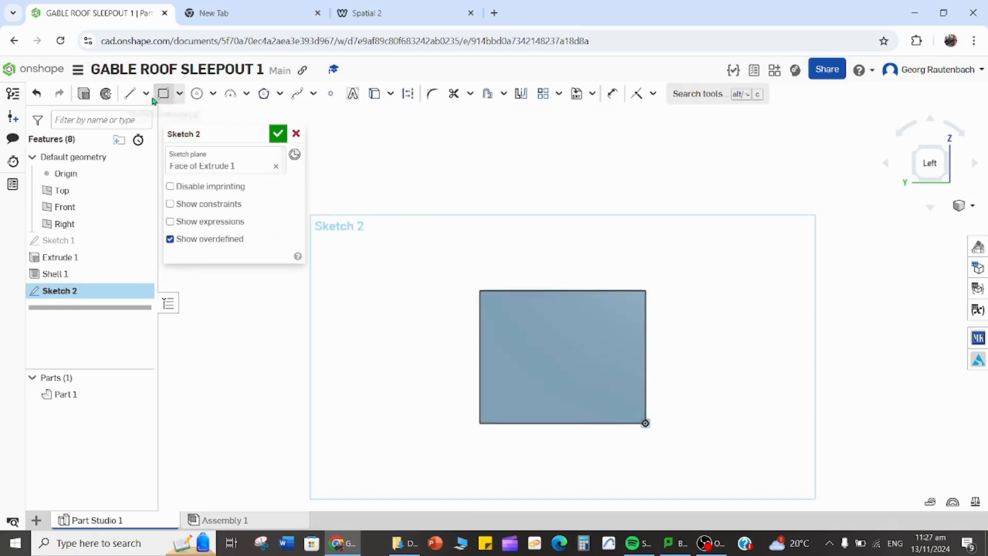
left_click(129, 94)
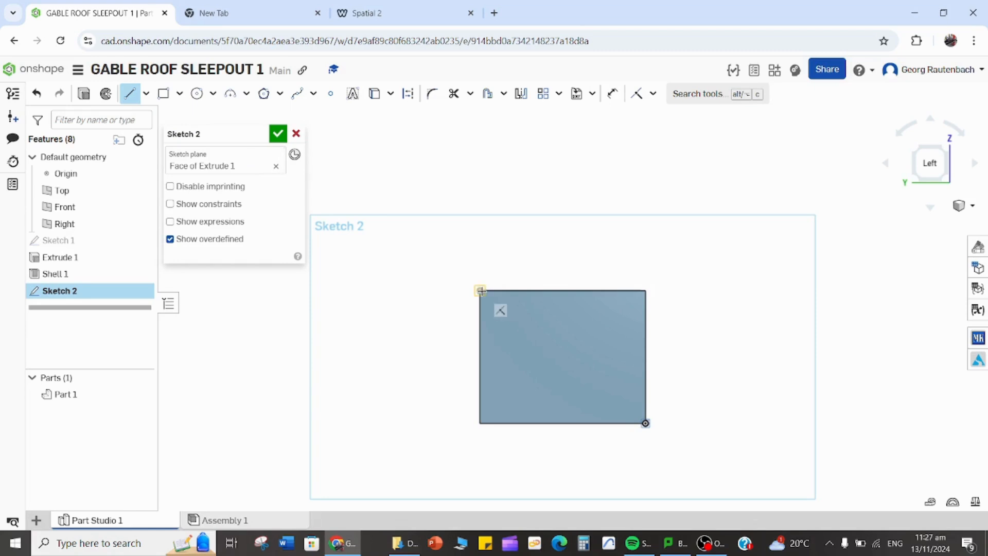
left_click(481, 291)
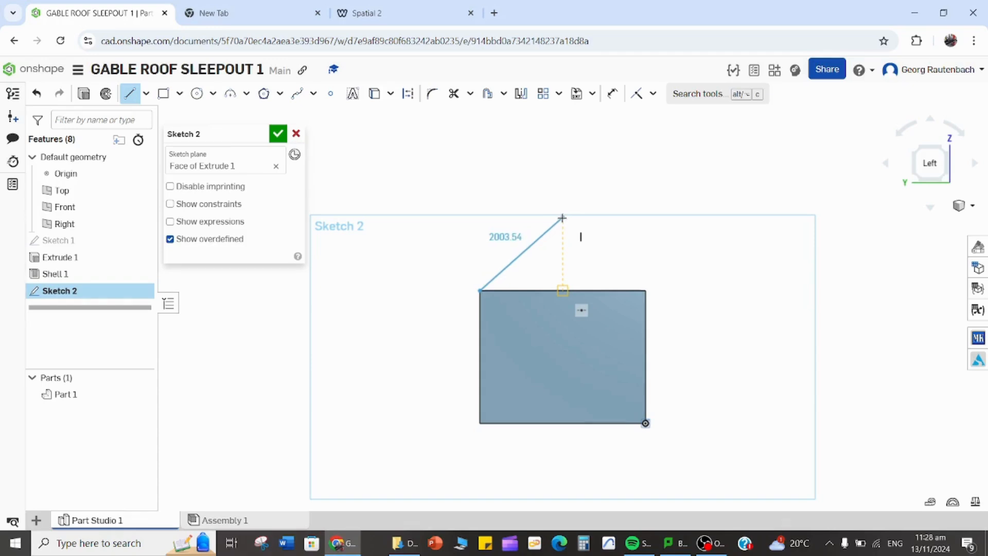
left_click(562, 218)
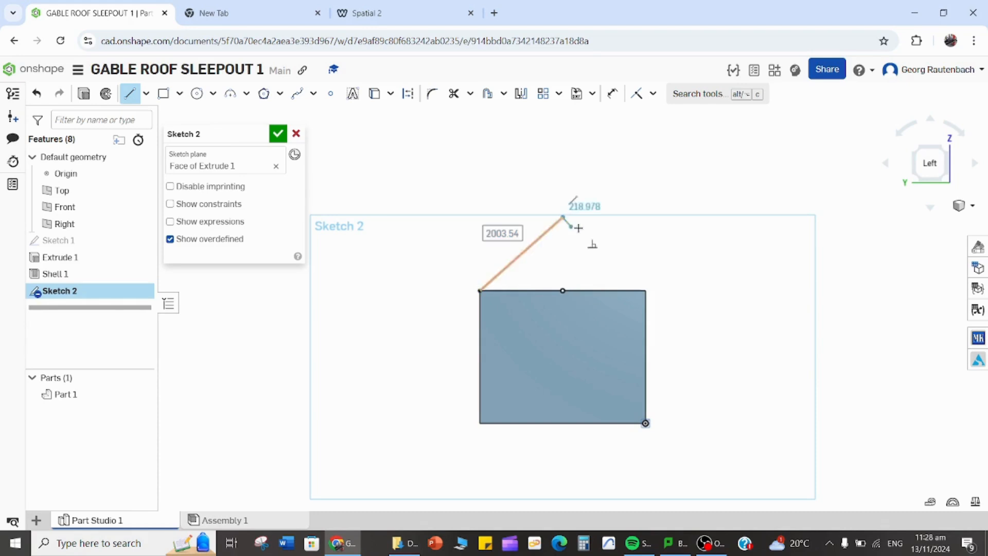
left_click(646, 291)
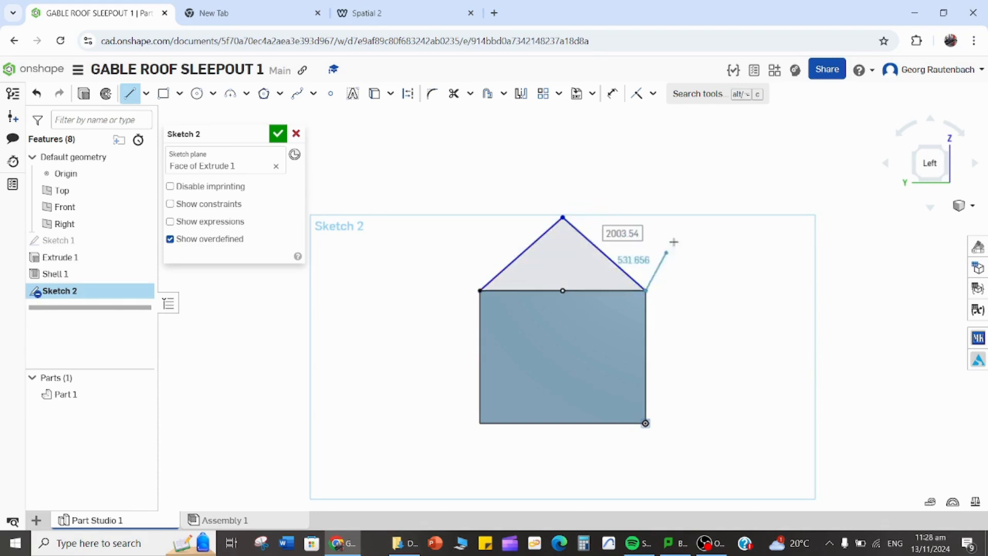
right_click_drag(673, 242, 586, 260)
key("Escape")
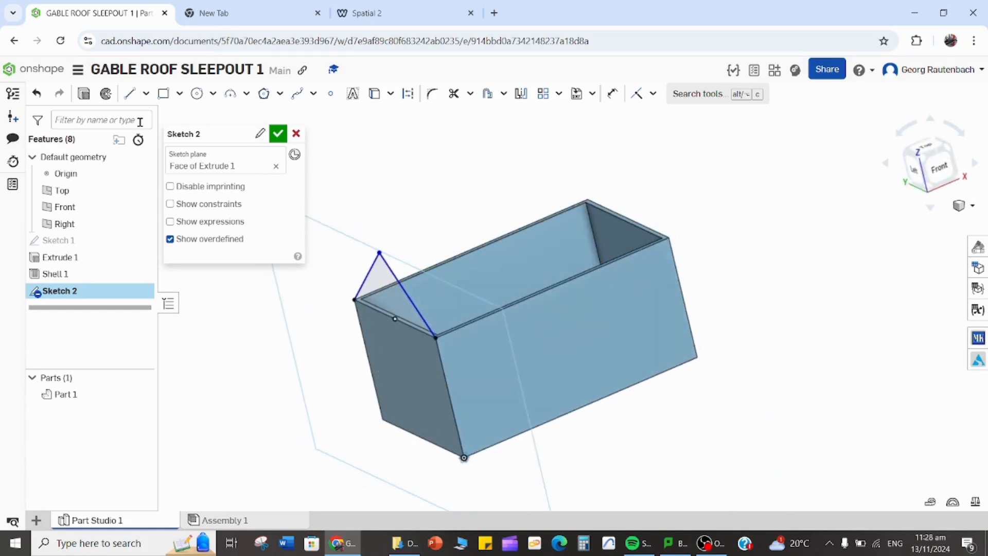
Extrude only the gable triangle 5000 mm blind along the length of the walls, adding it to Part 1.
left_click(83, 93)
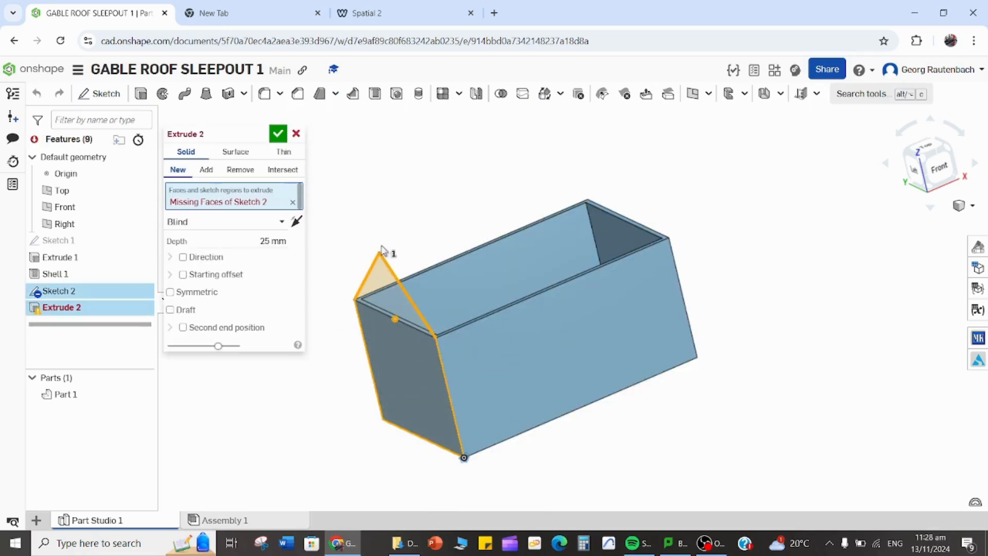
left_click(292, 202)
right_click_drag(339, 267, 447, 289)
left_click(417, 279)
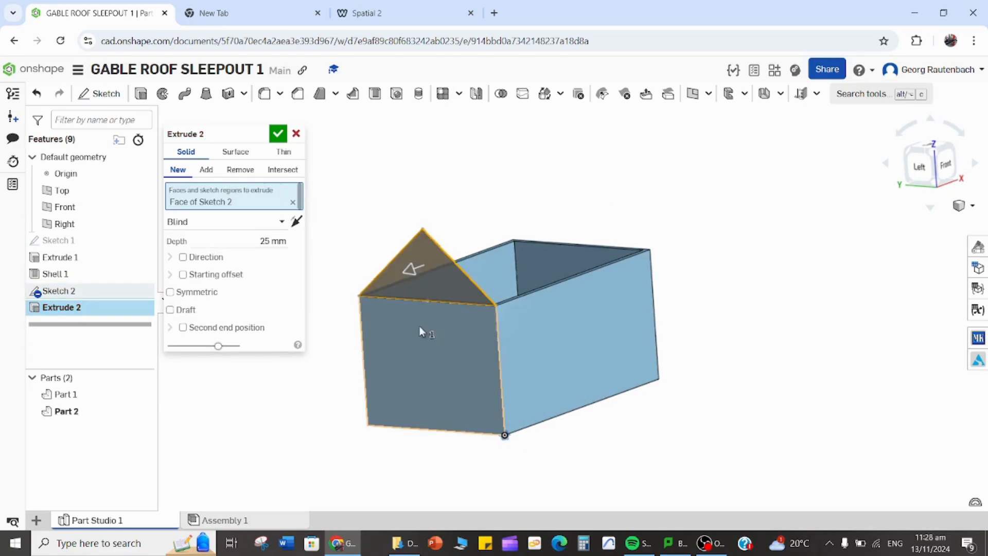
right_click_drag(419, 326, 405, 337)
right_click(406, 338)
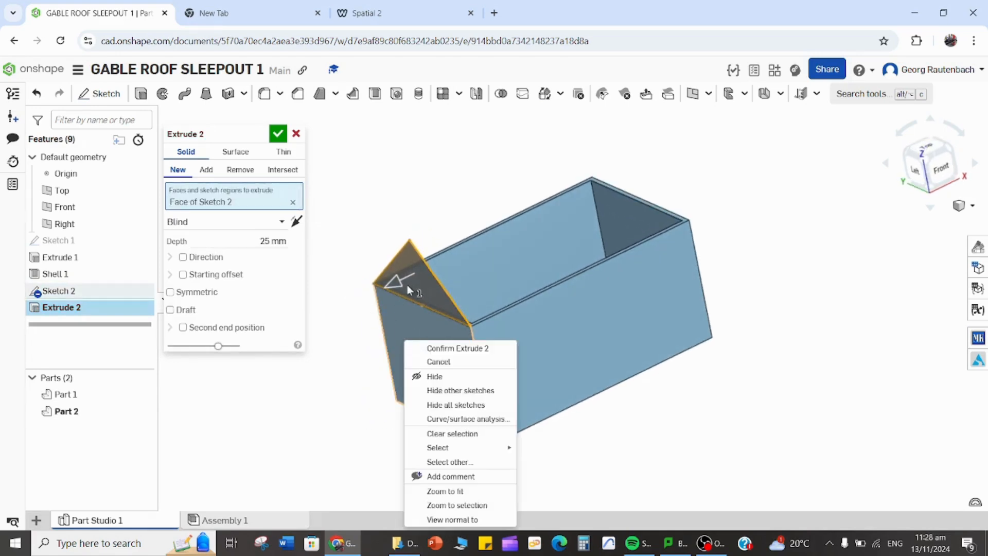
left_click(335, 407)
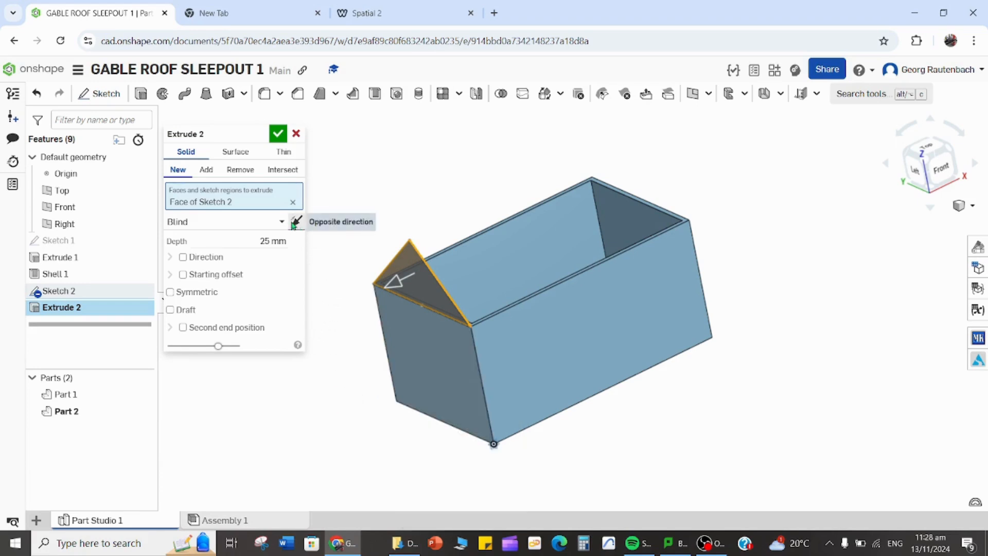
left_click(295, 222)
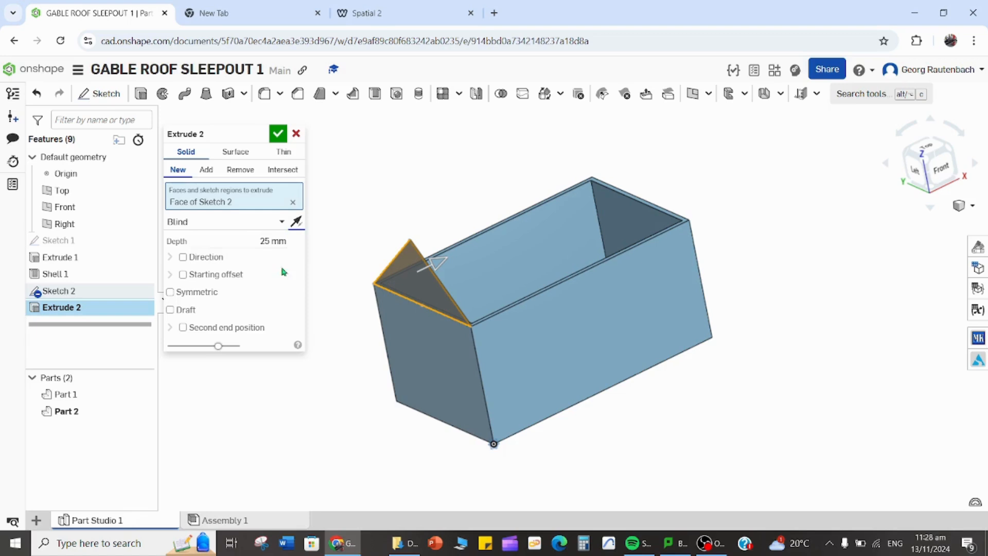
left_click(274, 240)
key("BackSpace")
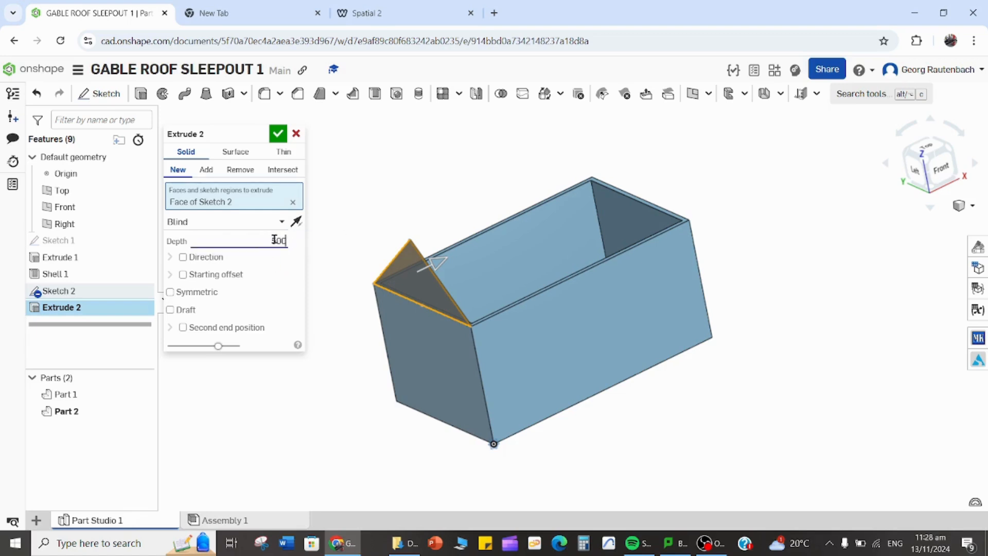
key("Return")
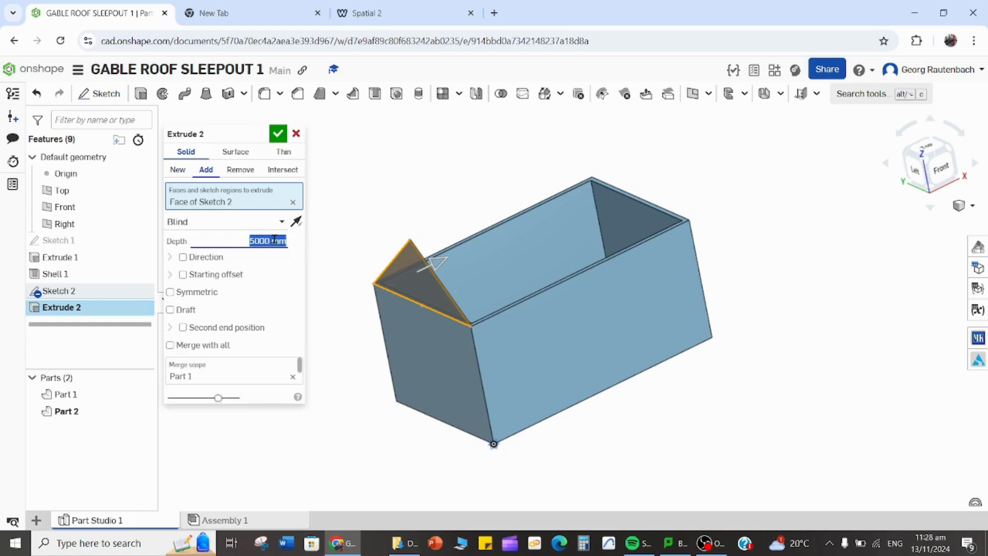
left_click(278, 134)
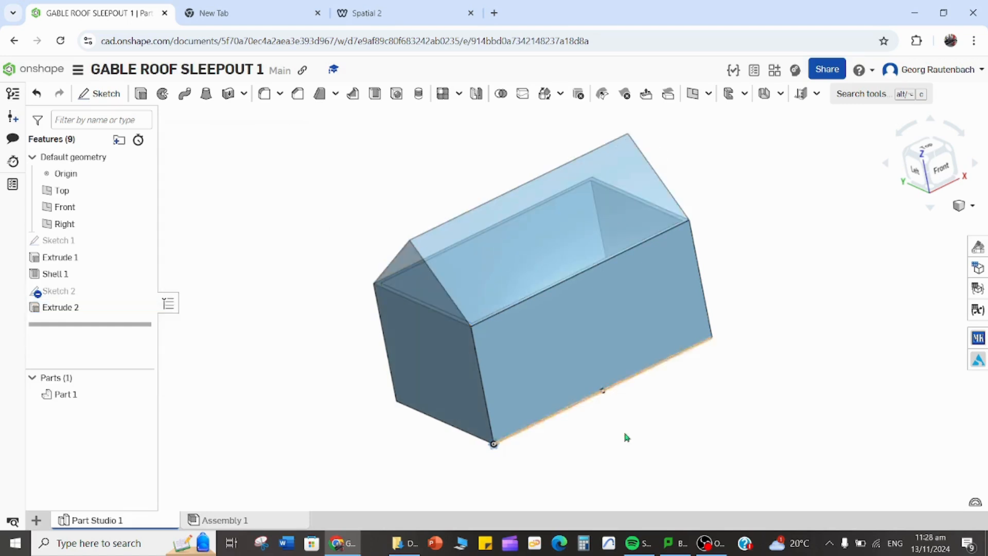
Sketch a line on the right gable end face from the apex down along one roof slope, extending slightly past the wall as an eave.
right_click_drag(585, 415, 474, 454)
right_click_drag(559, 375, 594, 379)
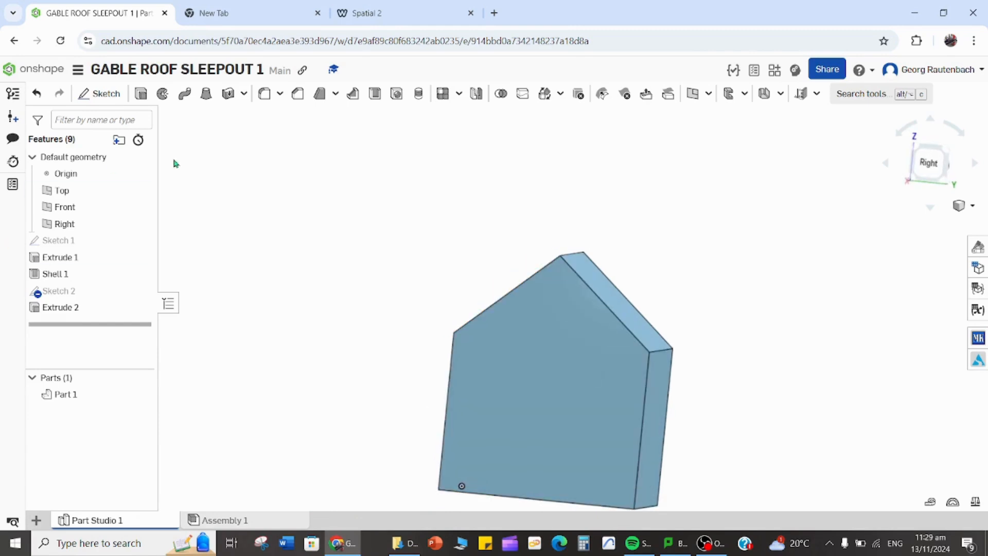
left_click(101, 96)
left_click(534, 328)
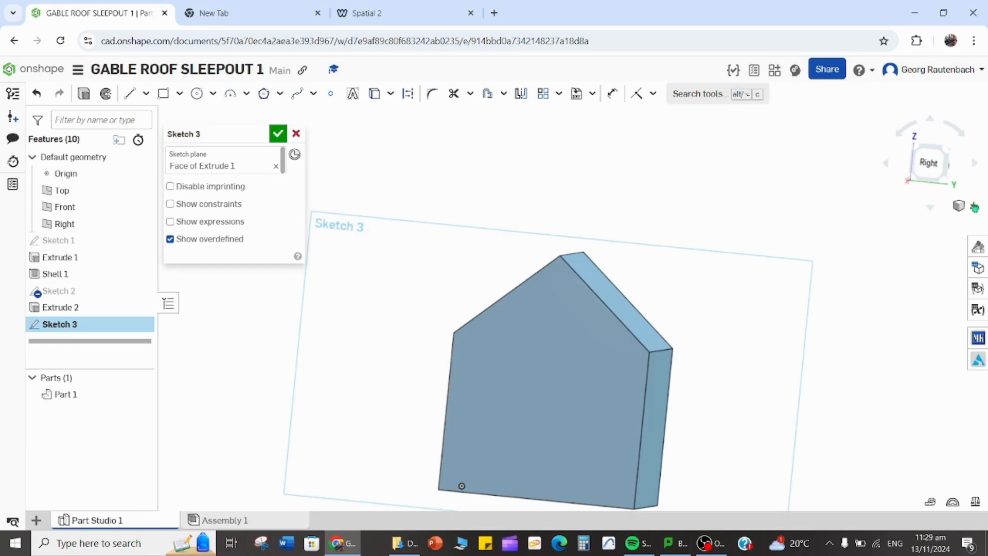
left_click(929, 166)
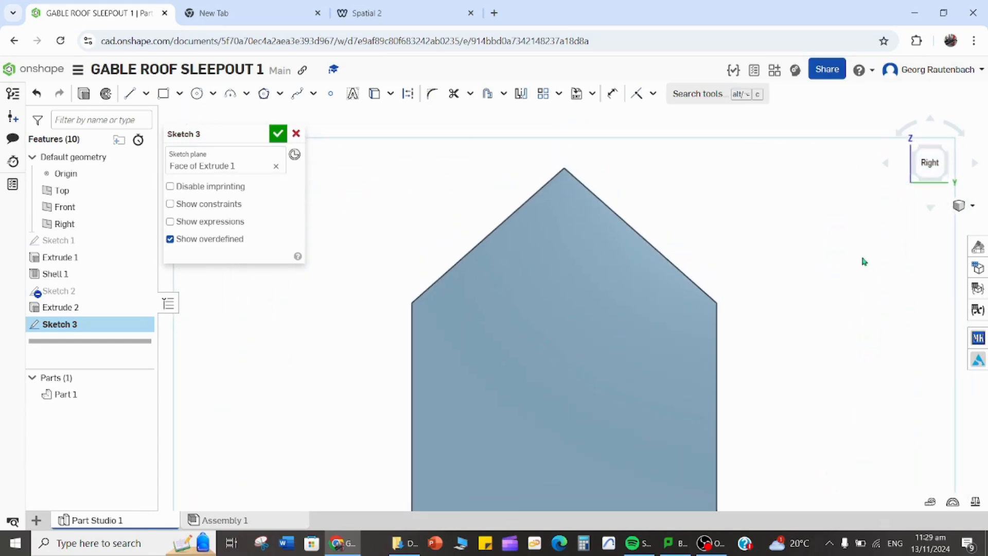
left_click(130, 94)
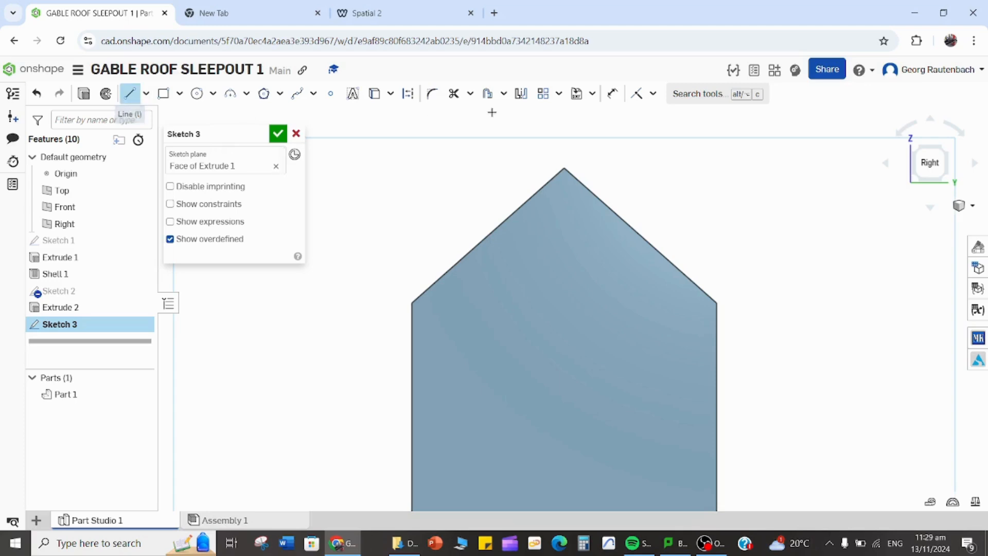
left_click(565, 167)
left_click(411, 303)
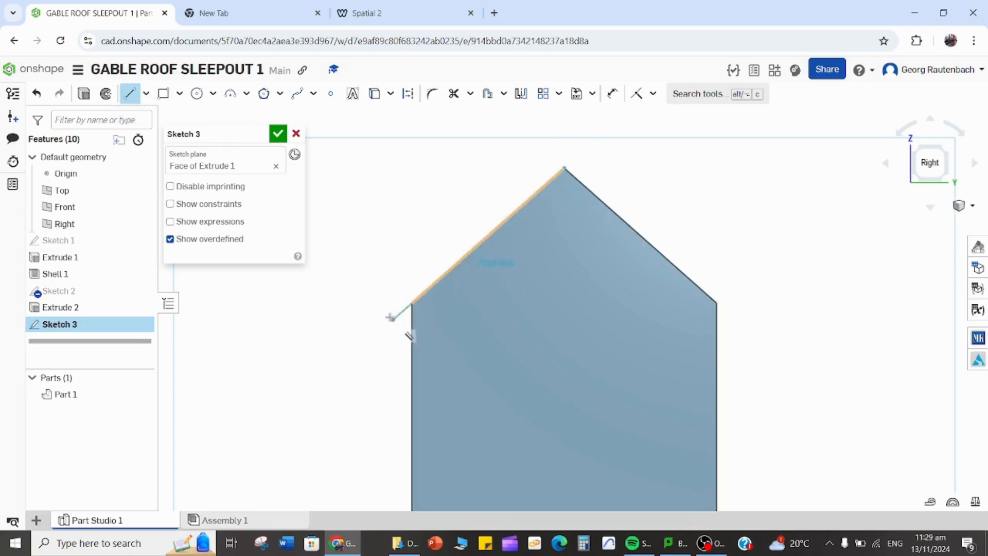
left_click(389, 320)
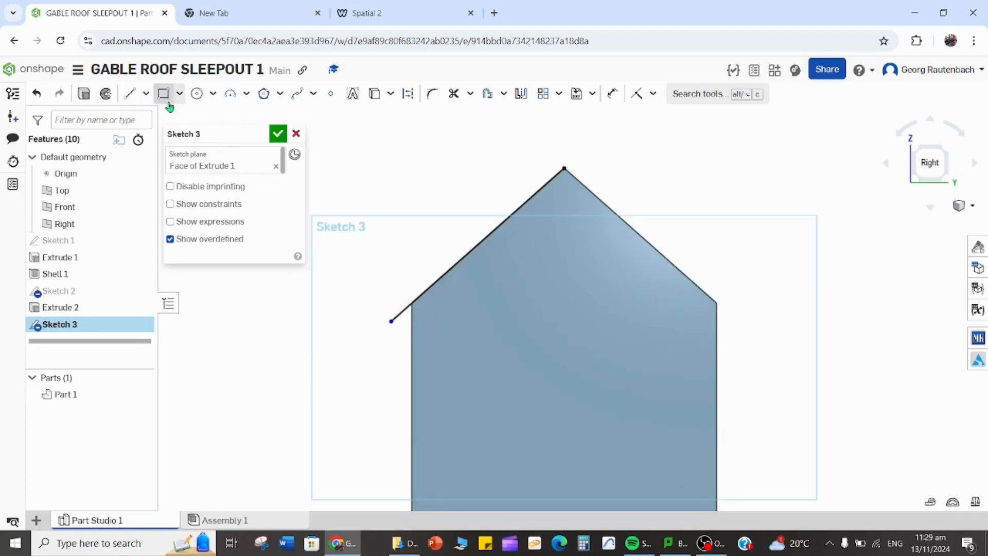
left_click(127, 95)
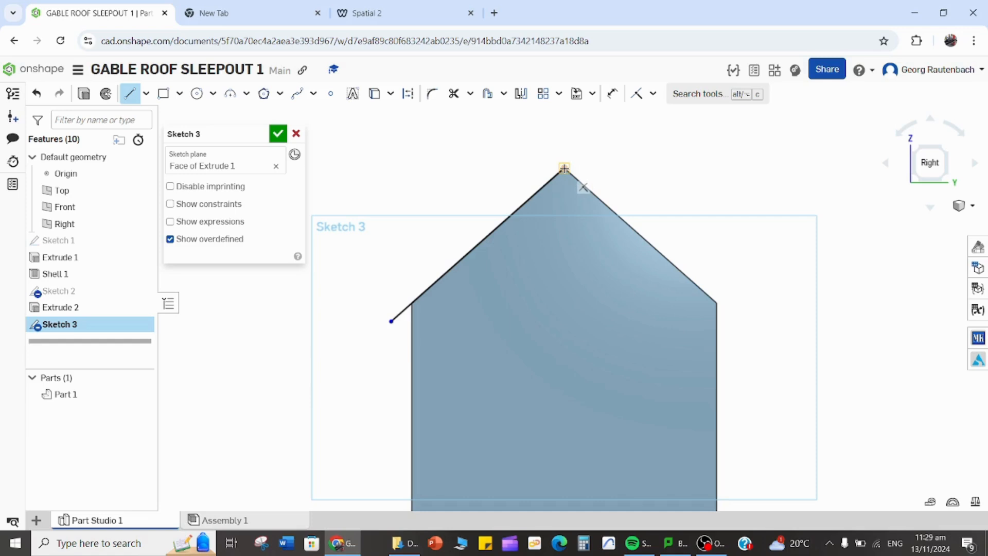
left_click(565, 169)
left_click(392, 324)
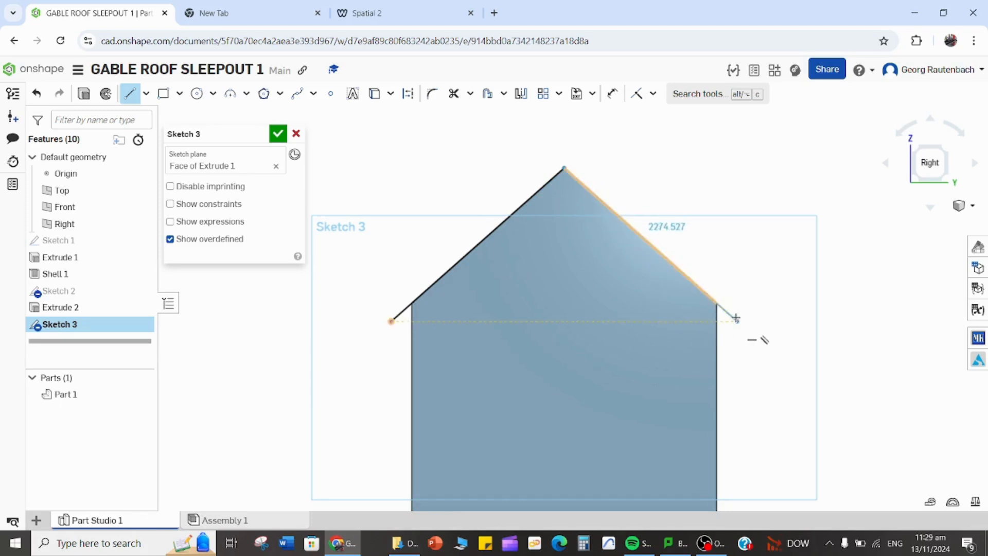
key("Escape")
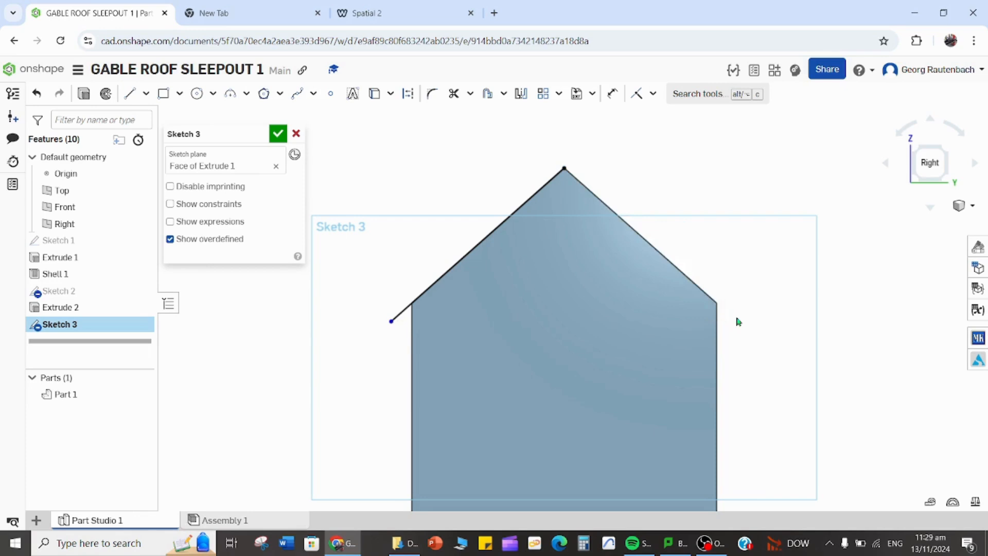
Draw a matching line about 2275 mm long from the apex down the other slope, ending level with the first eave end.
left_click(129, 93)
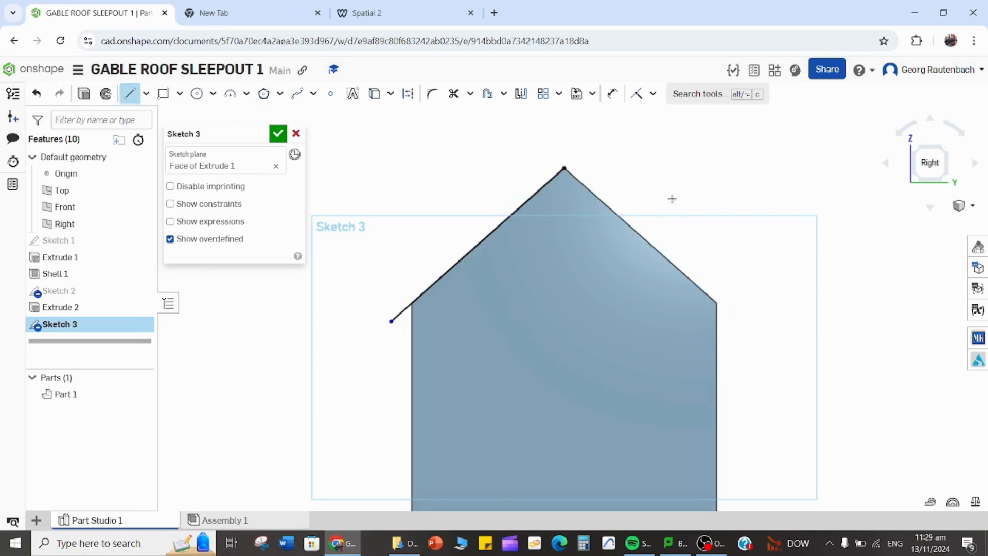
left_click(564, 169)
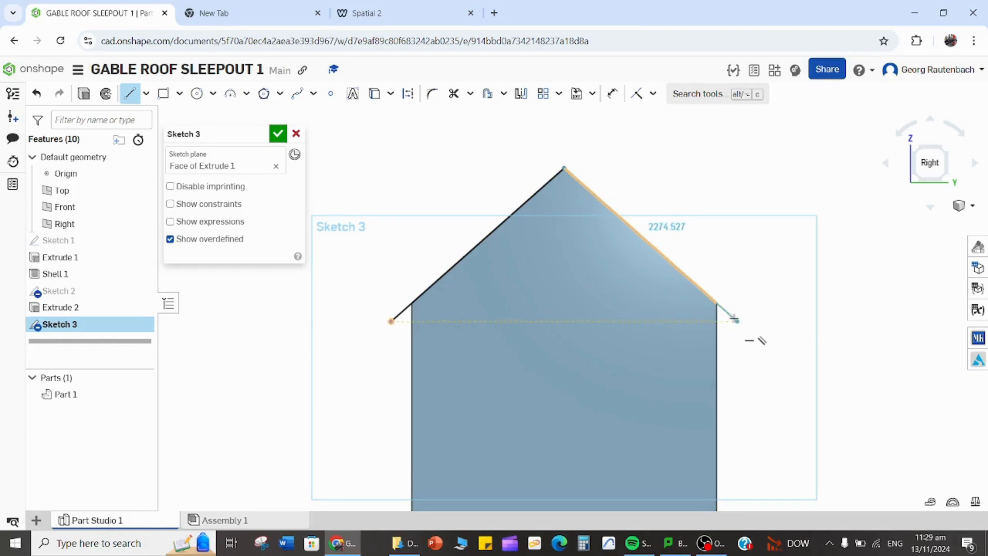
left_click(737, 321)
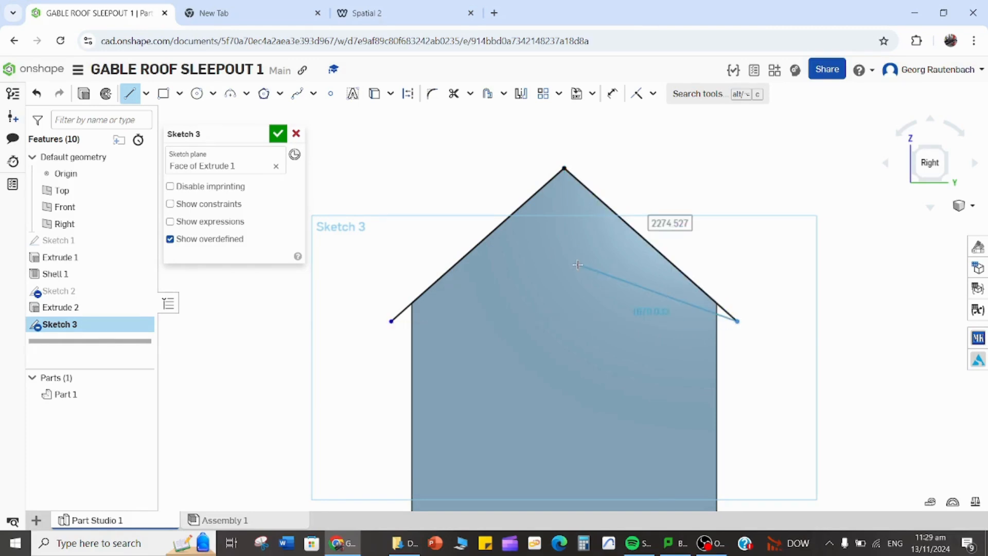
key("Escape")
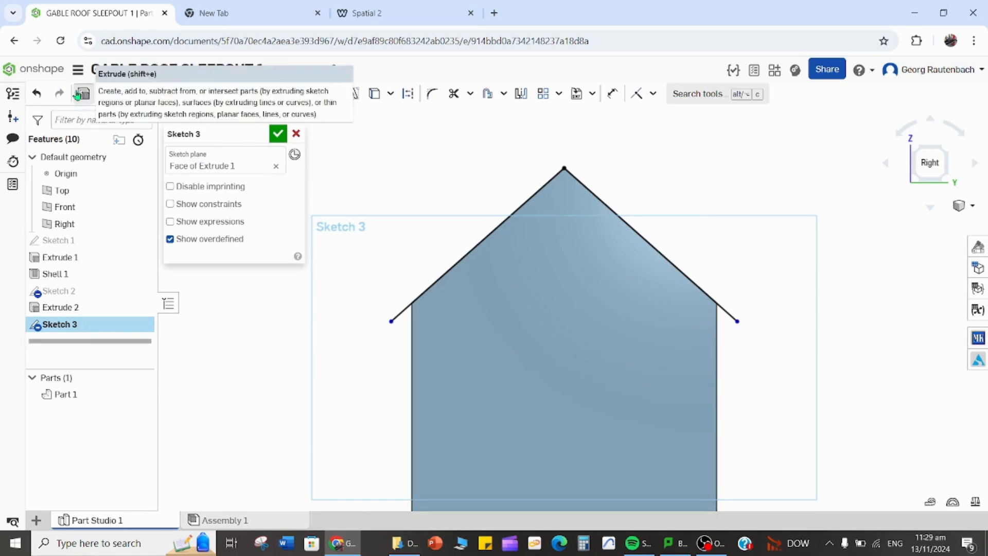
Extrude both roof lines of Sketch 3 as new surfaces, 5000 mm blind, in the opposite direction back along the gable.
left_click(77, 93)
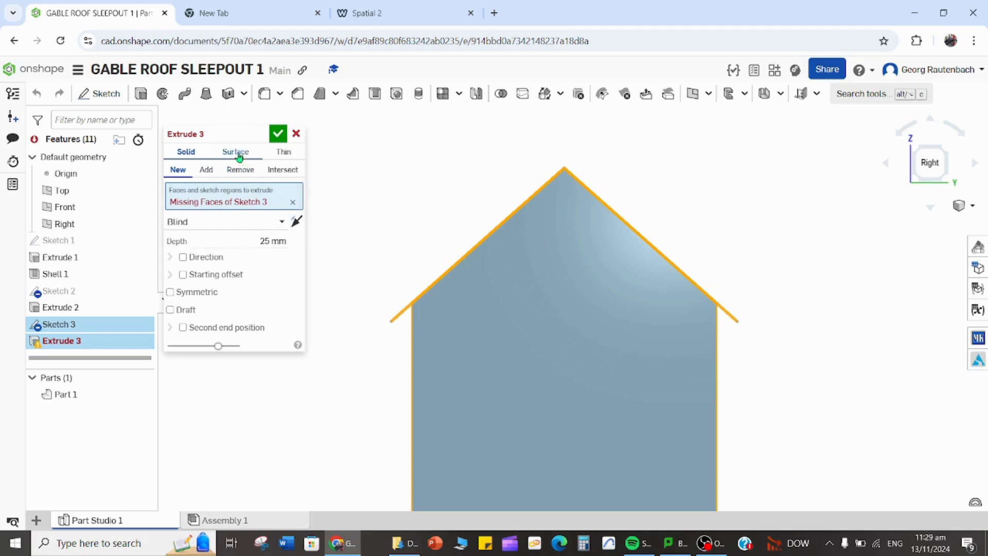
left_click(236, 152)
right_click_drag(424, 351, 420, 355)
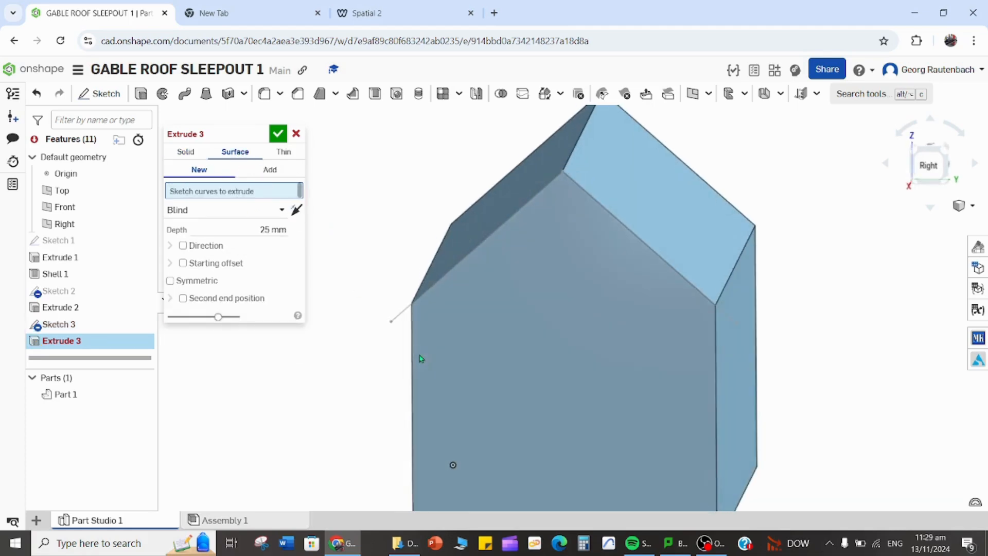
left_click(402, 323)
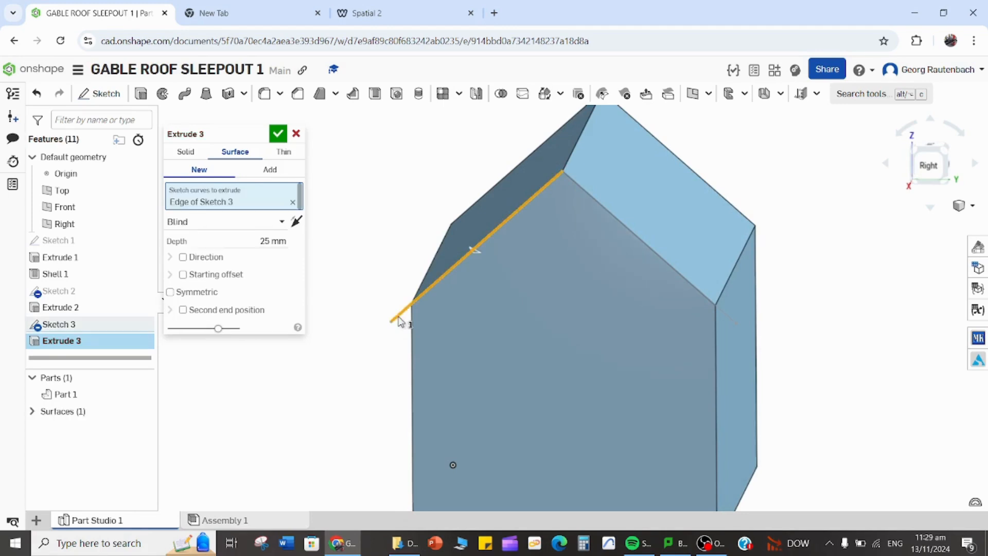
left_click(729, 322)
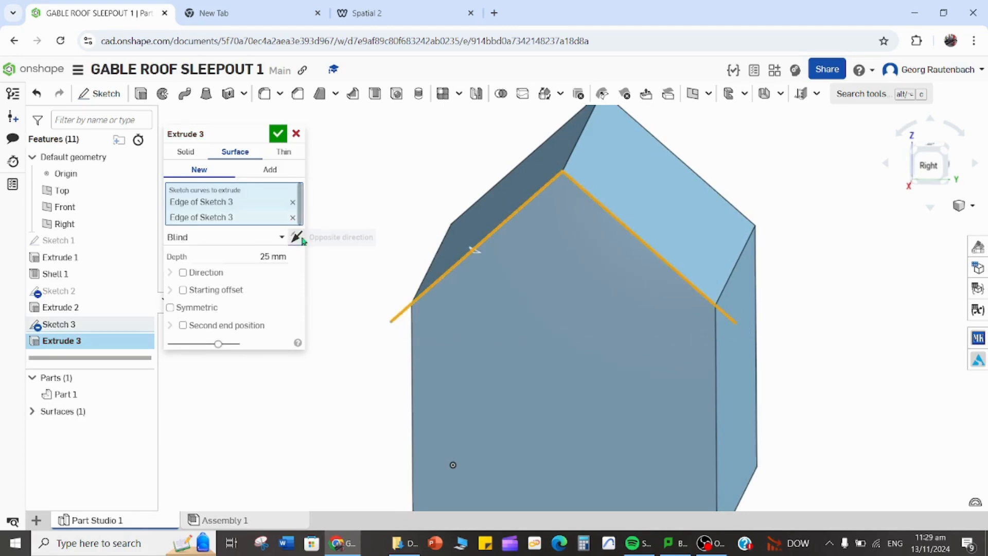
left_click(276, 257)
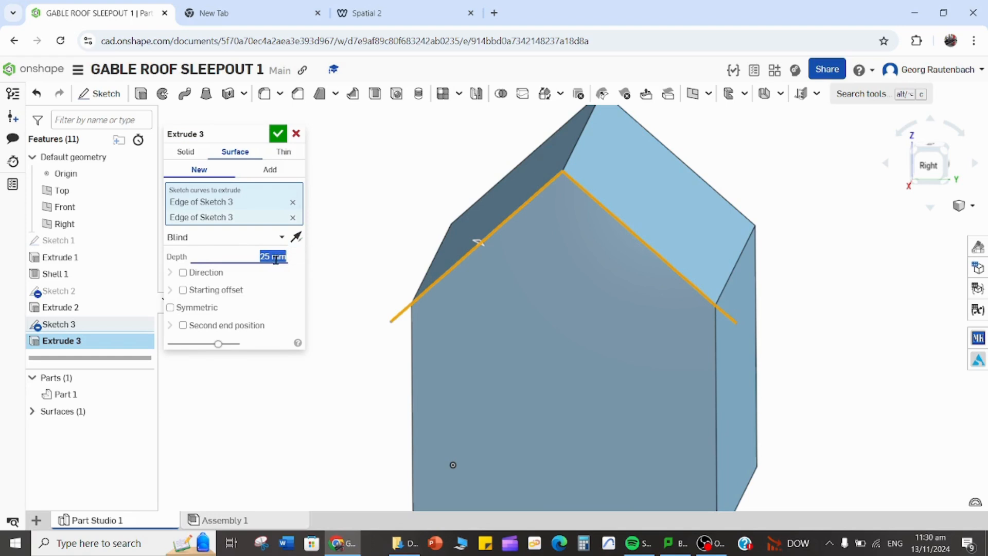
key("BackSpace")
key("Return")
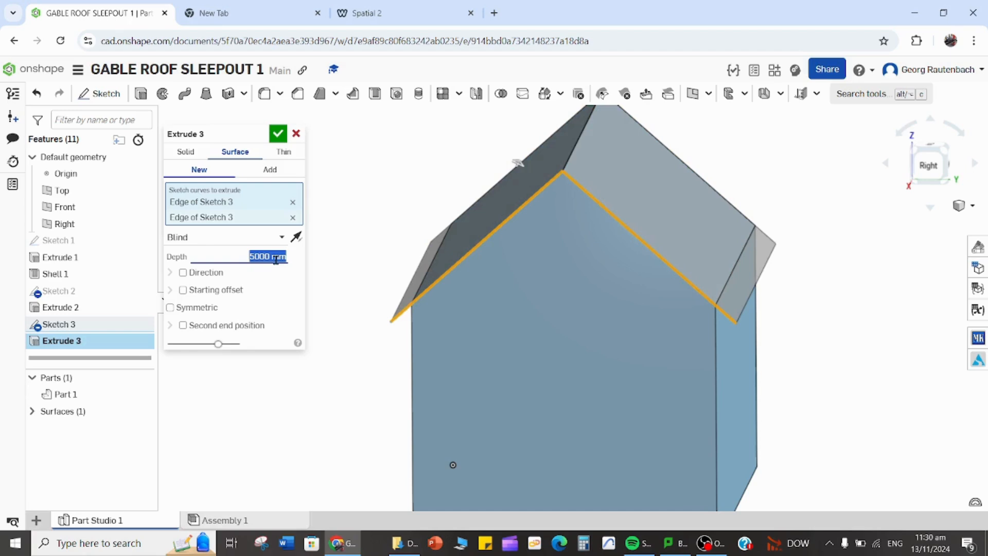
left_click(277, 135)
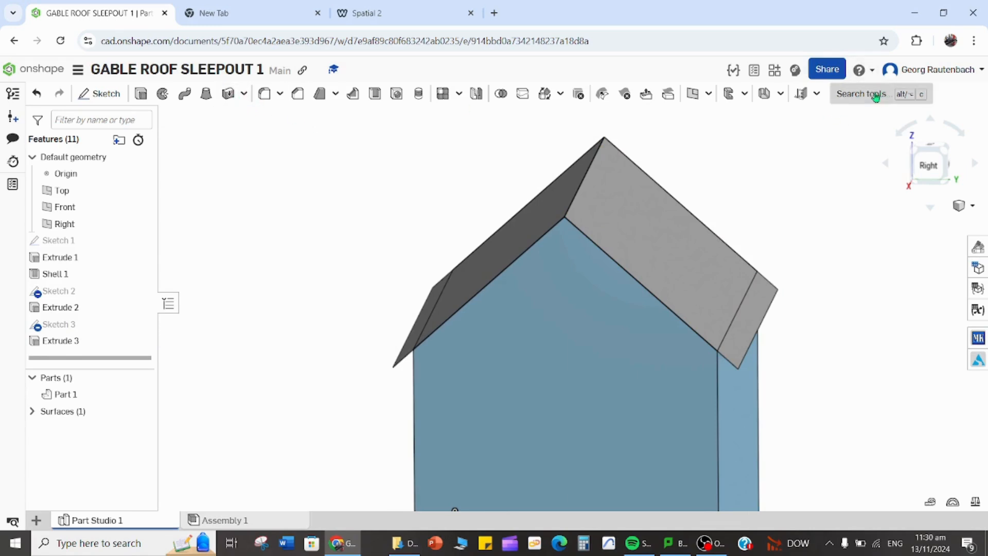
Thicken both sloping roof surfaces by 90 mm as a new part.
left_click(228, 94)
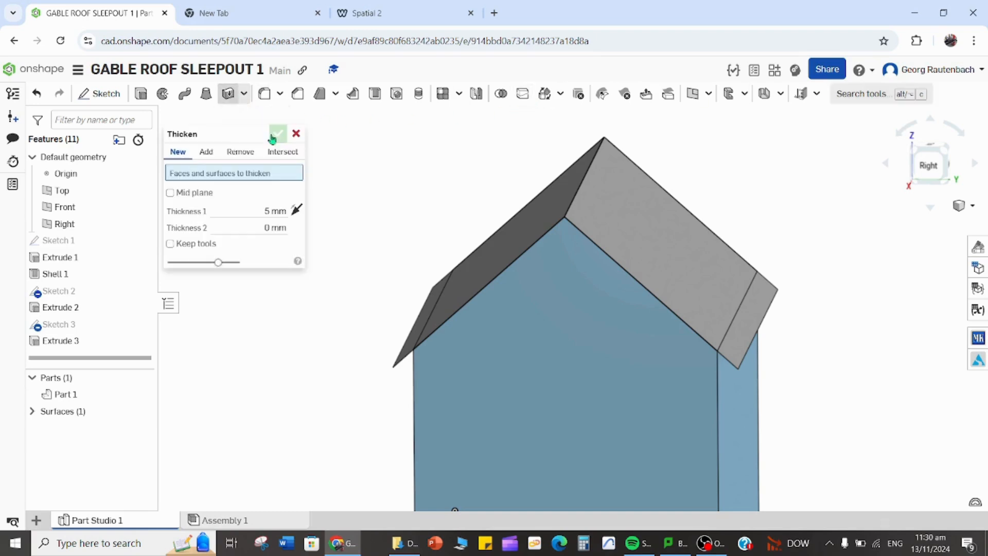
left_click(470, 284)
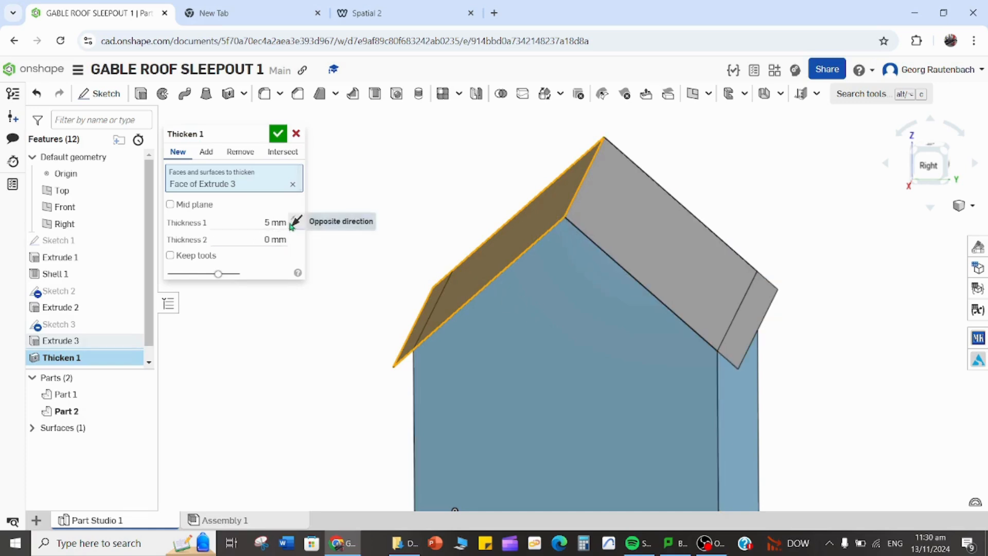
left_click(275, 222)
type("90")
key("Return")
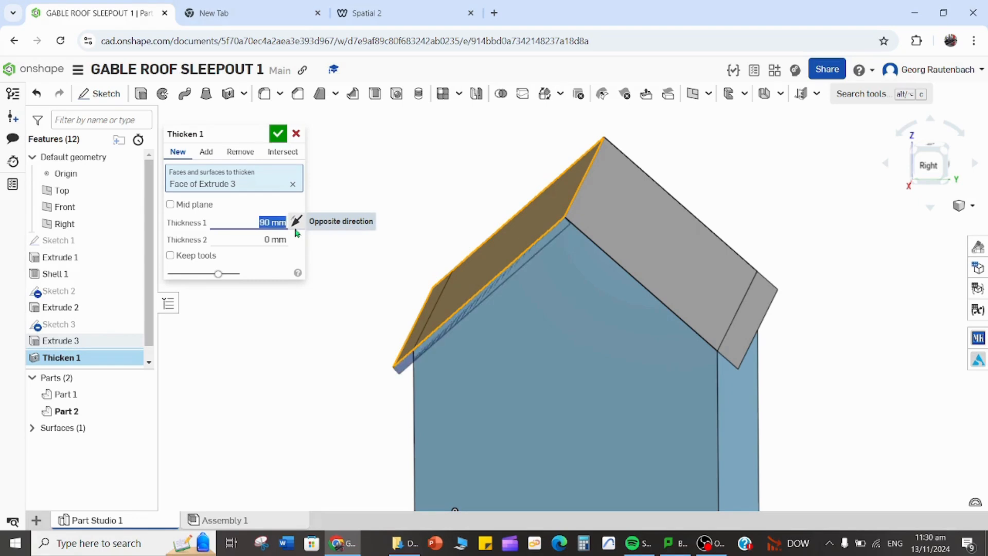
left_click(681, 273)
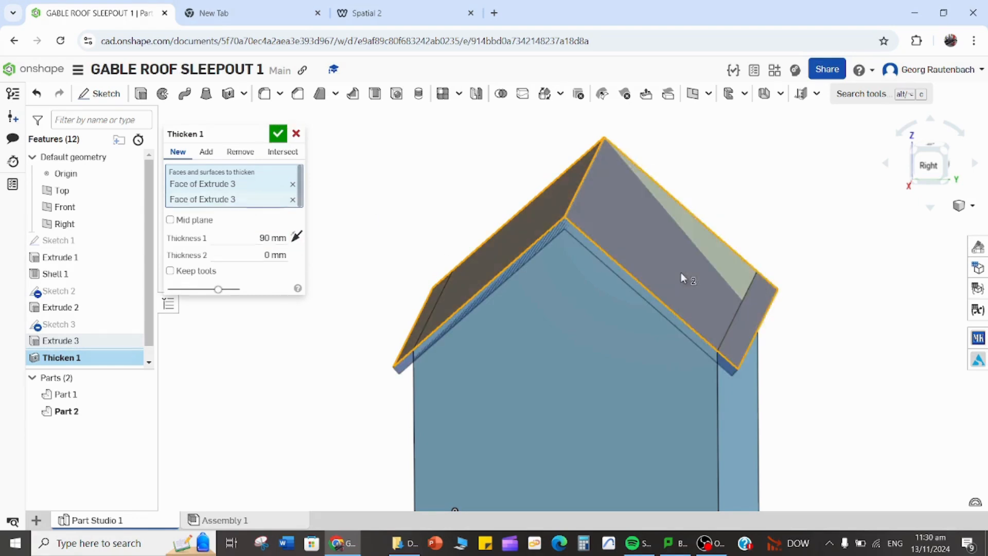
left_click(280, 133)
scroll(512, 364, "down", 3)
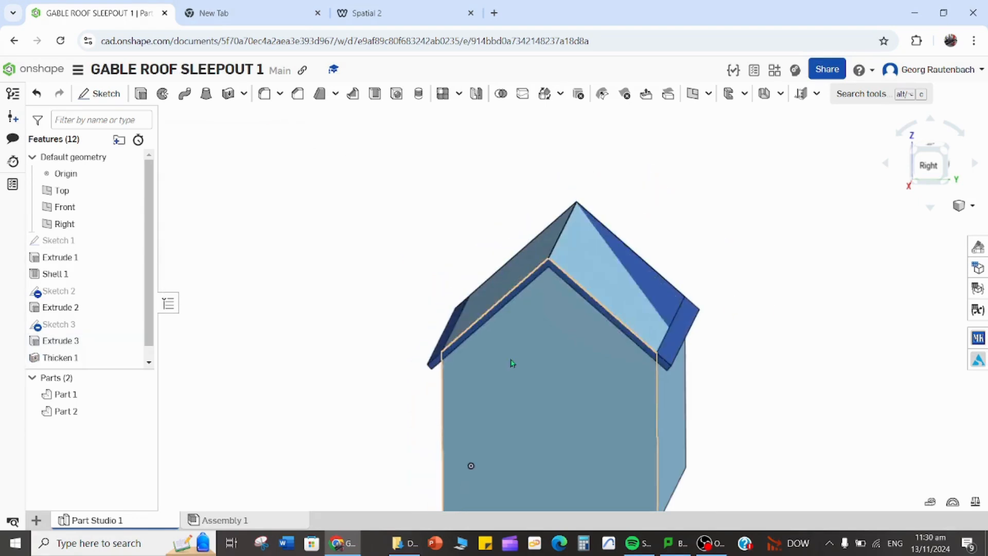
scroll(602, 375, "up", 3)
right_click_drag(620, 357, 664, 349)
middle_click_drag(664, 350, 532, 312)
mouse_move(816, 337)
right_mouse_down()
mouse_move(837, 336)
mouse_move(816, 342)
right_mouse_up()
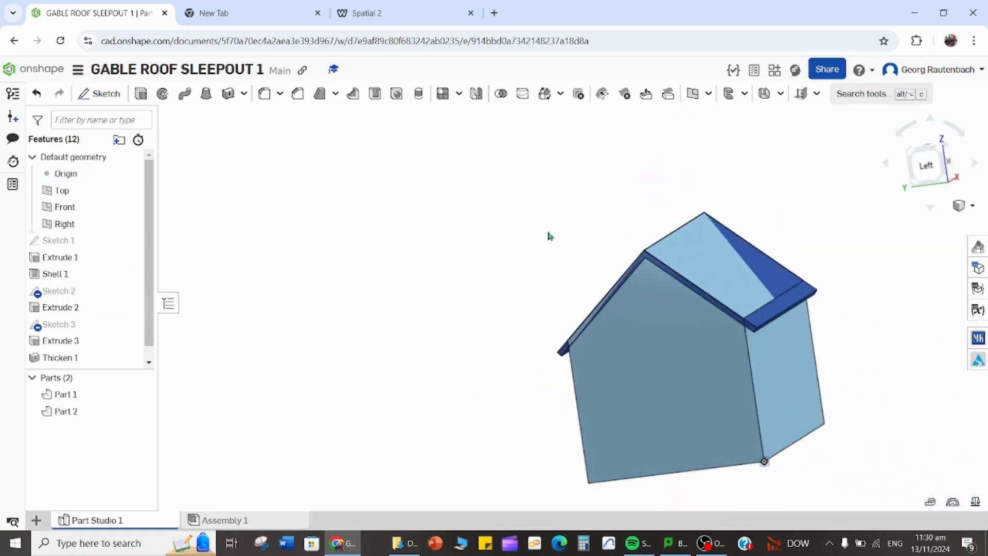